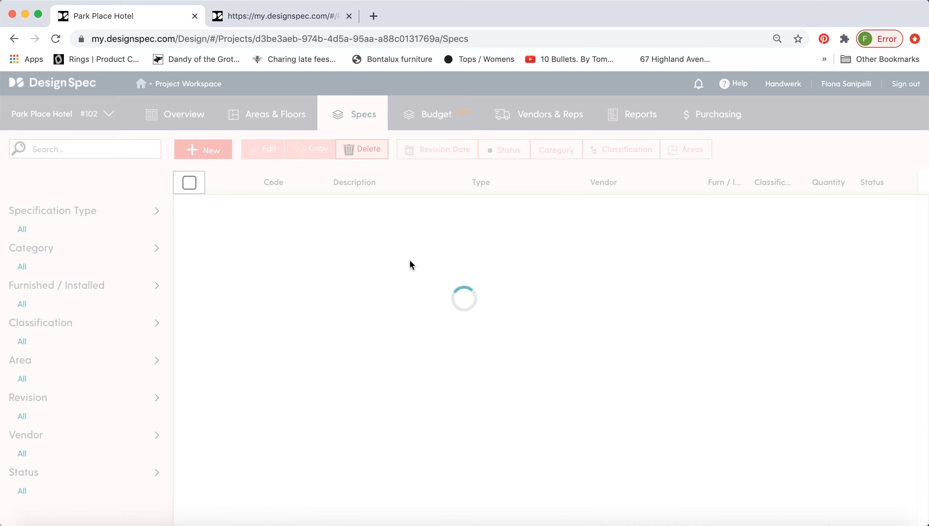
Look through the Park Place Hotel specs list and the project's purchasing items
scroll(412, 309, down, 2)
scroll(416, 324, down, 5)
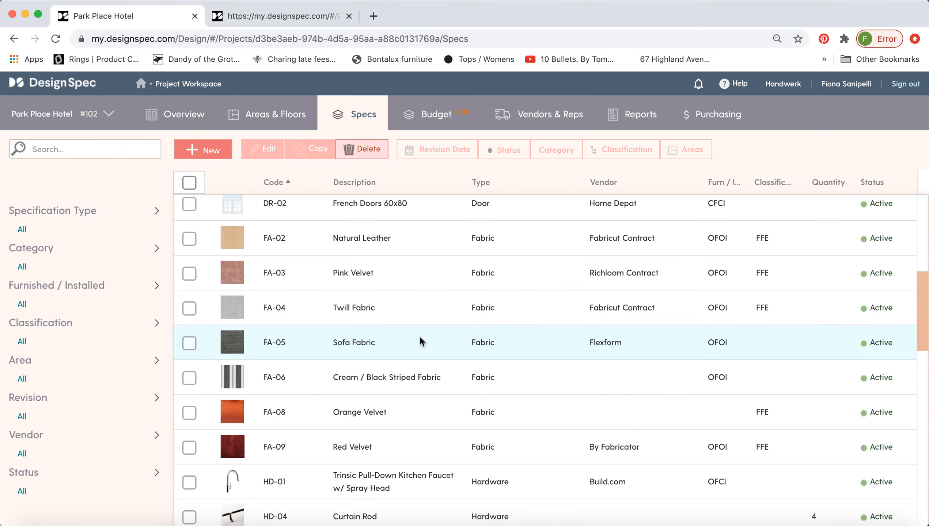
scroll(421, 341, up, 8)
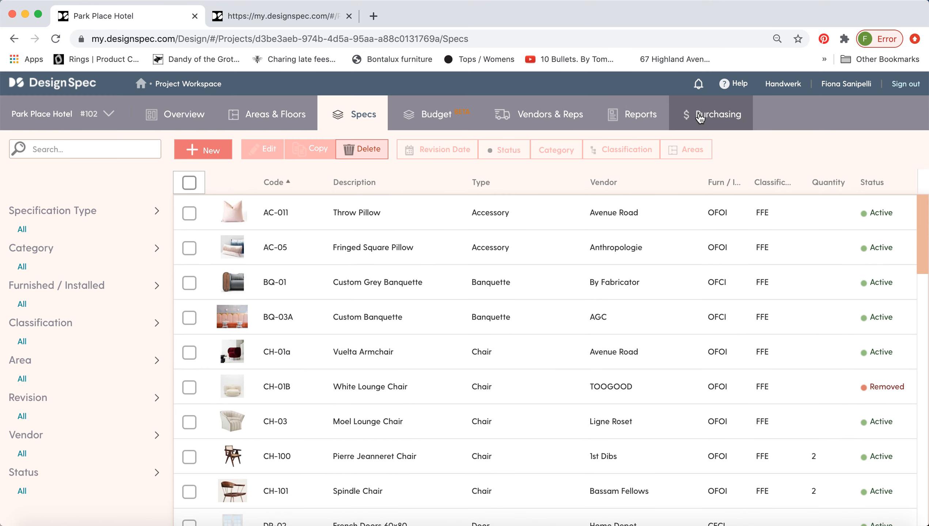
click(723, 115)
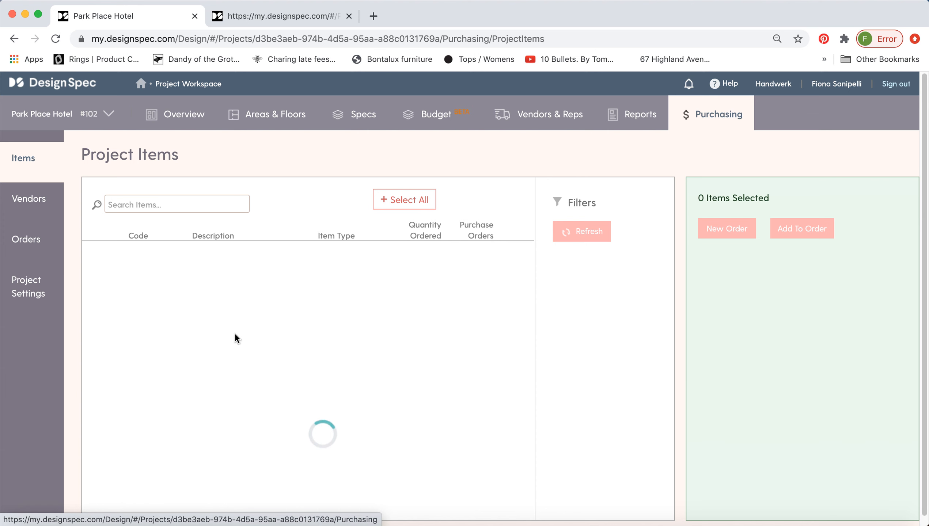
scroll(249, 327, down, 5)
scroll(249, 333, up, 5)
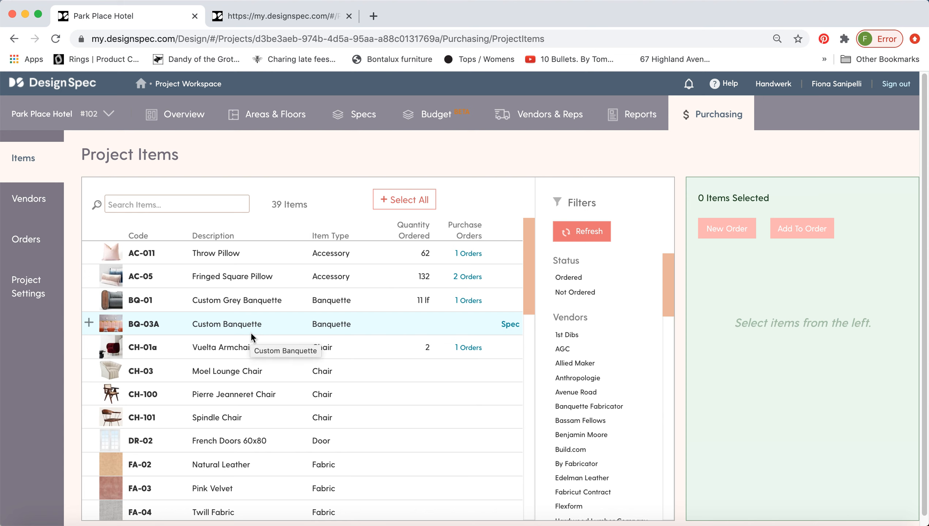
Try selecting the BQ-01, BQ-03A and CH-03 items for an order, and clear the selection
click(255, 300)
click(258, 322)
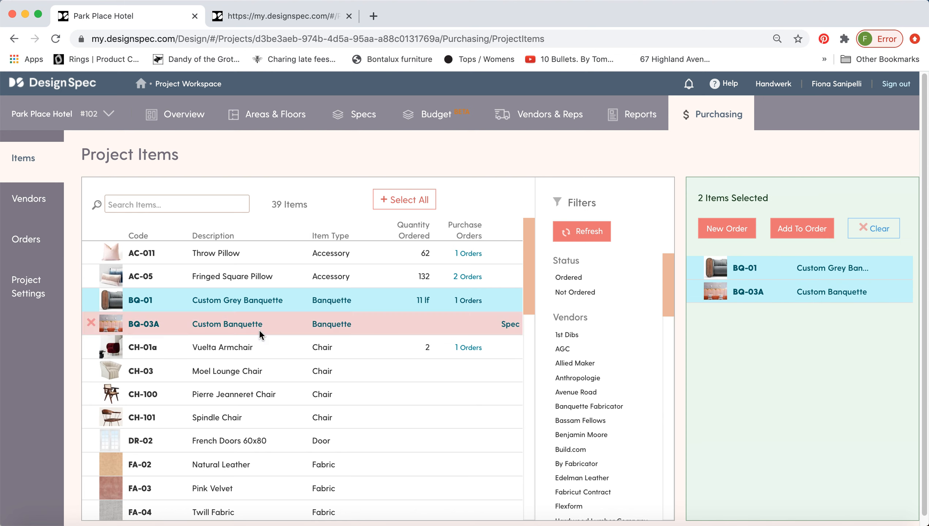
click(252, 371)
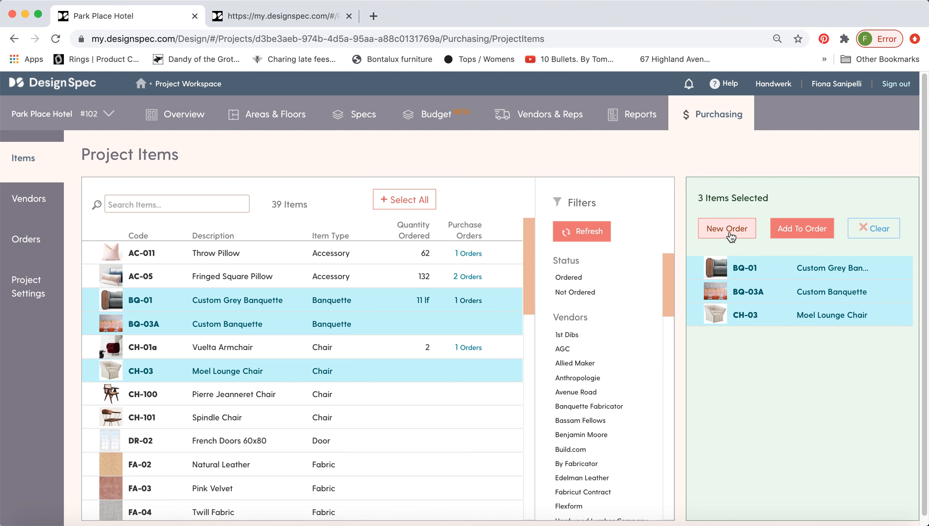
click(695, 268)
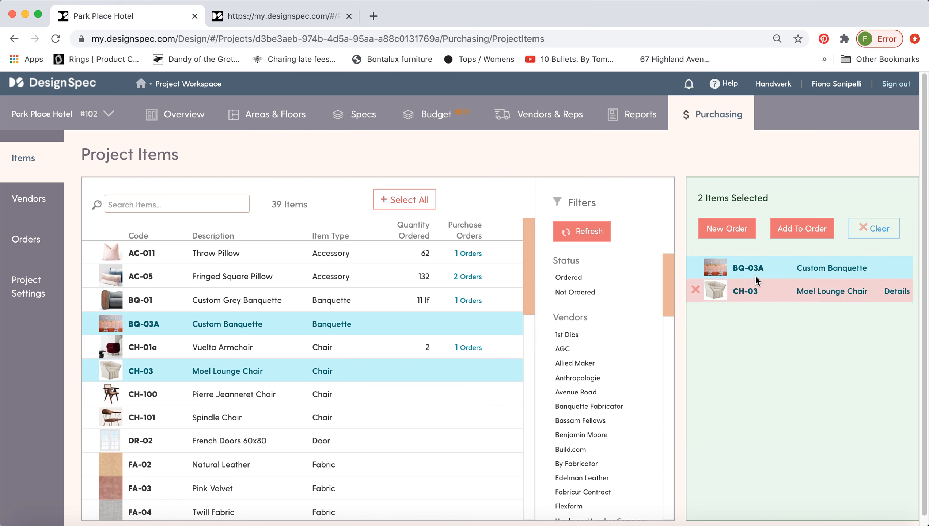
click(864, 230)
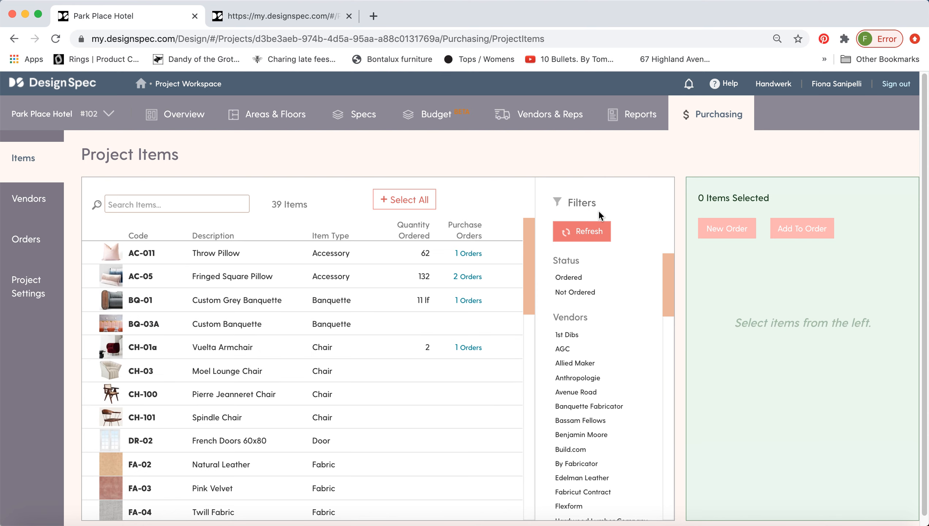
Filter the project items by Ordered status and clear the filter
click(574, 279)
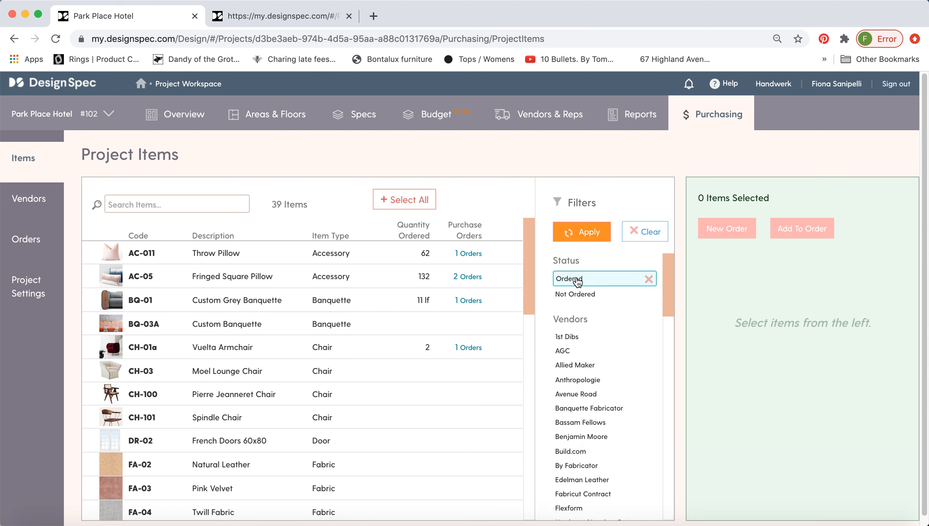
click(592, 231)
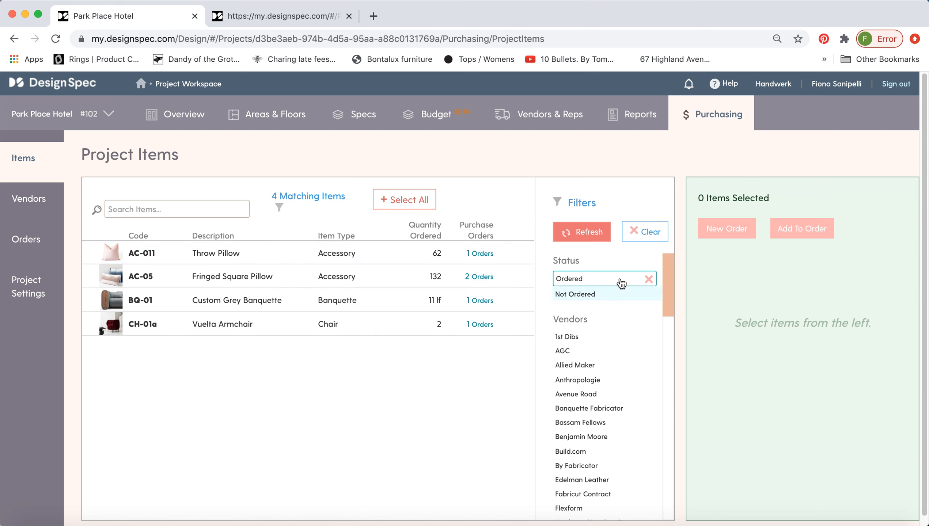
click(639, 232)
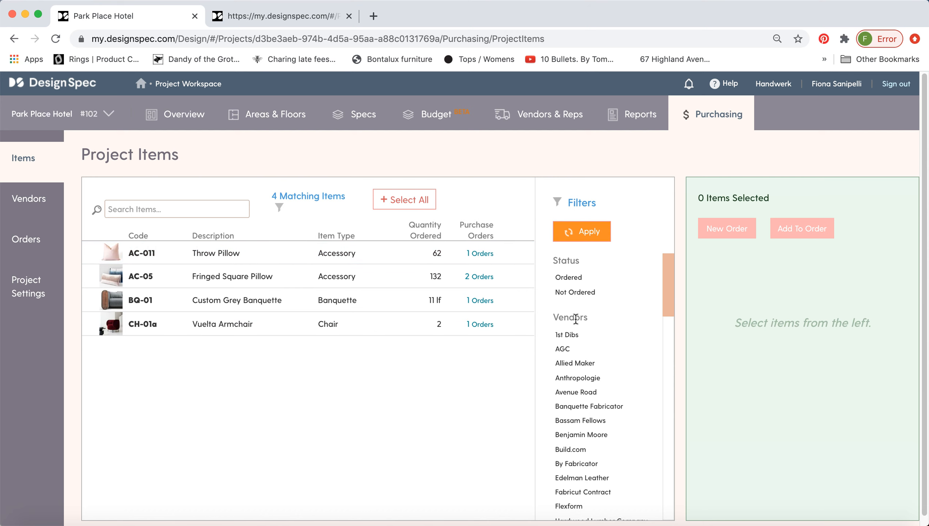
Filter the project items by vendor Avenue Road and try selecting AC-011 and CH-01a for an order
click(572, 395)
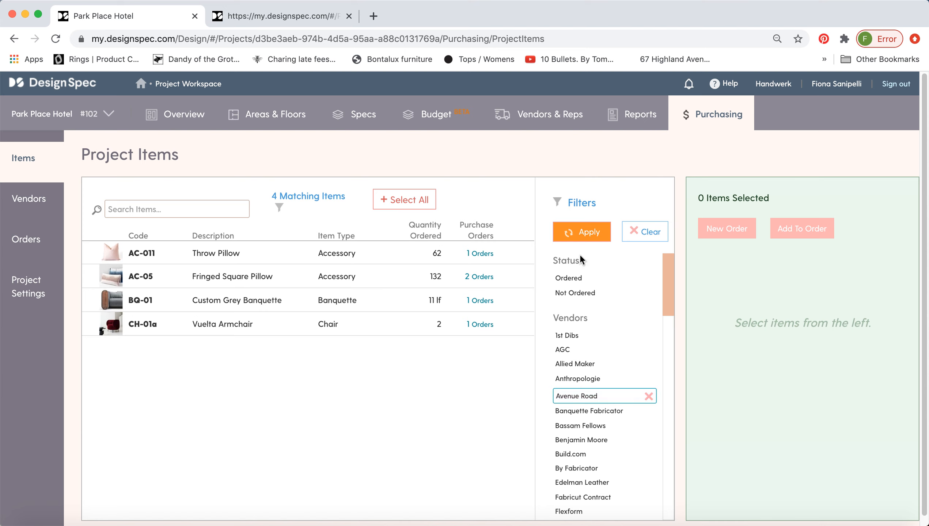
click(582, 234)
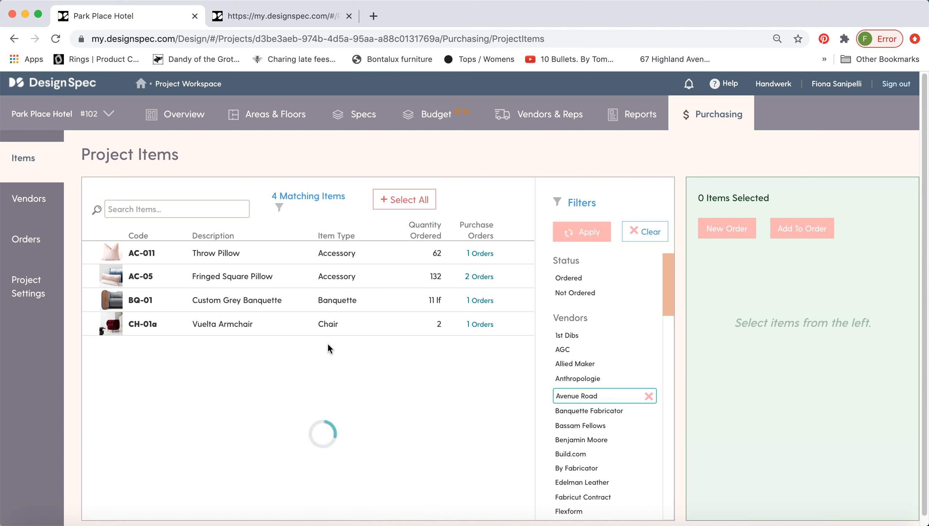
click(340, 252)
click(335, 276)
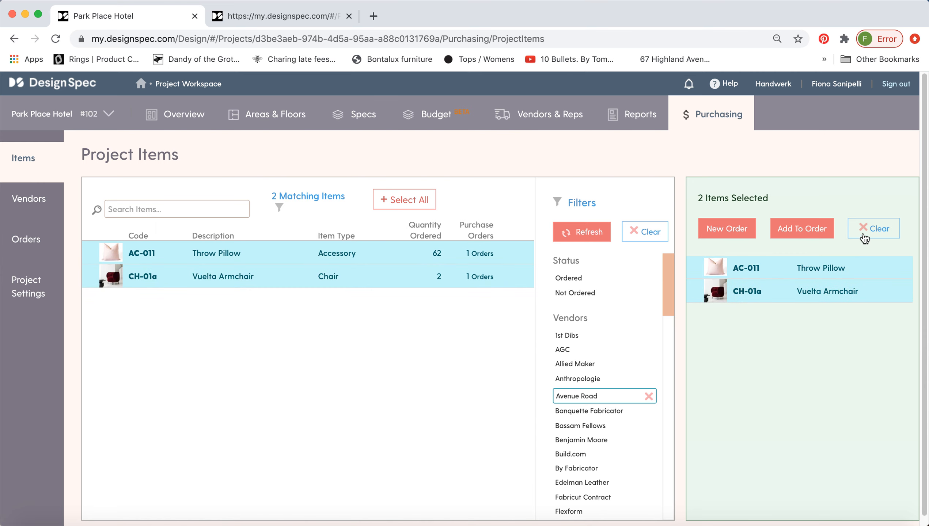
click(879, 228)
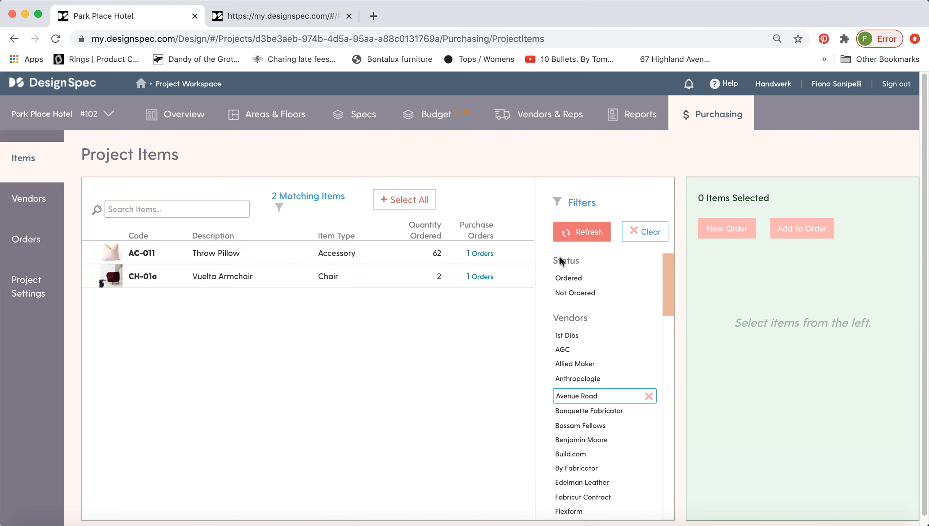
Start a new purchase order for Allied Maker from the project's purchasing vendors
click(39, 199)
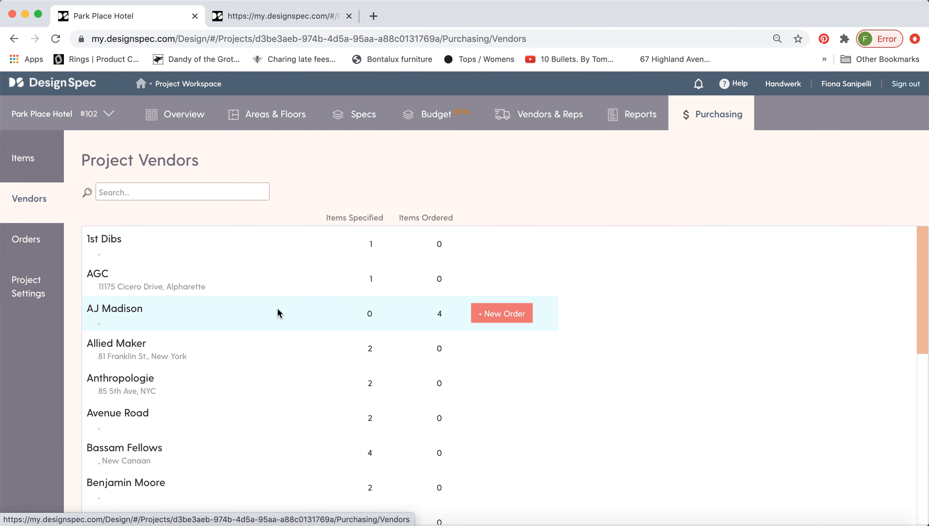
scroll(284, 317, down, 2)
scroll(285, 319, up, 2)
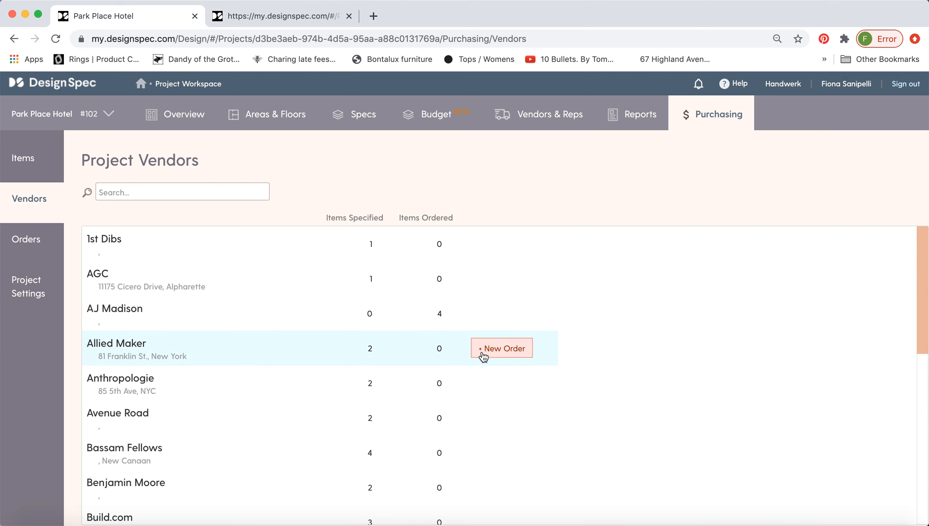
click(492, 347)
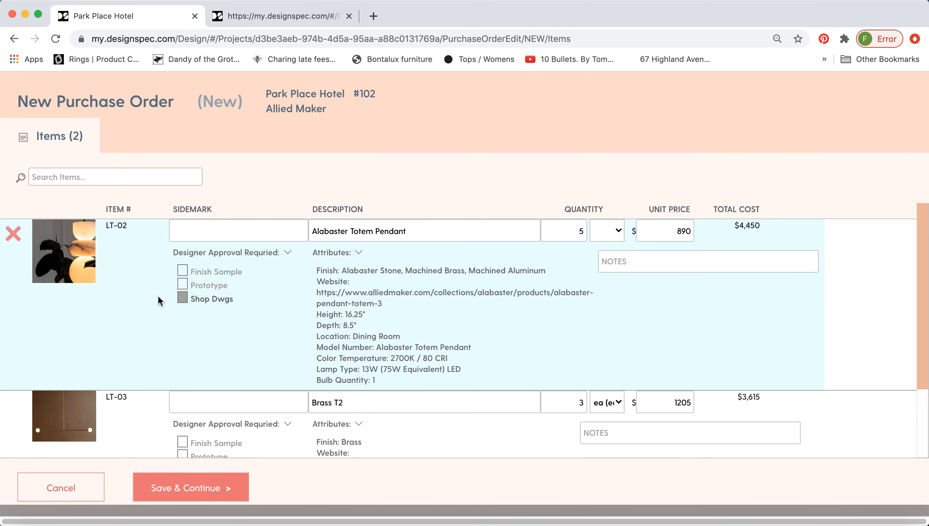
Set the sidemark of item LT-02, the Alabaster Totem Pendant, to Dining Room
click(180, 233)
text(Dining Room)
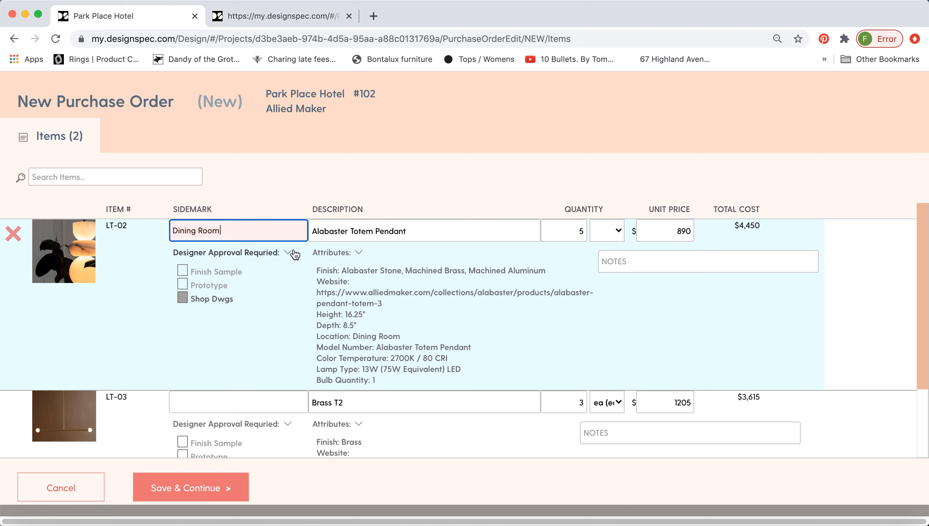
click(334, 227)
Set item LT-02 to a quantity of 6 ea (each) at a unit price of $990
click(580, 232)
key(BackSpace)
text(6)
click(614, 231)
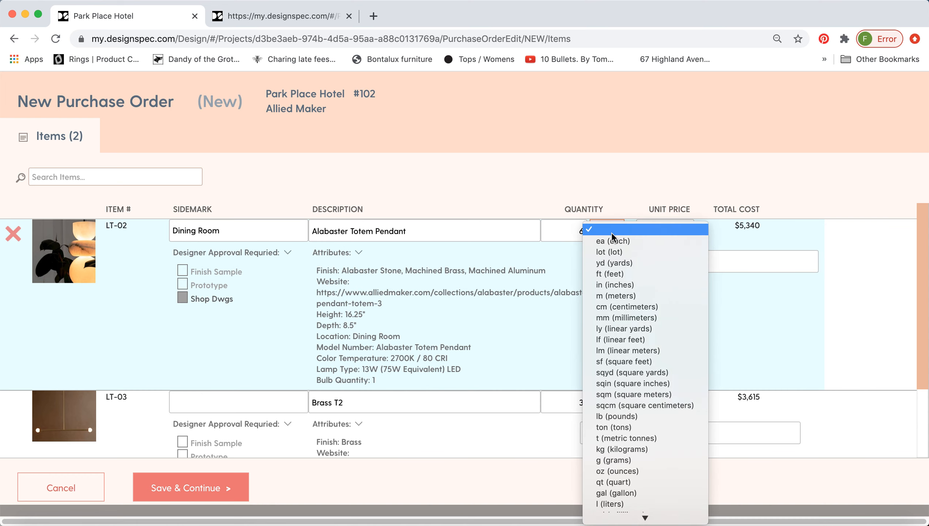
click(607, 240)
drag(669, 232, 677, 231)
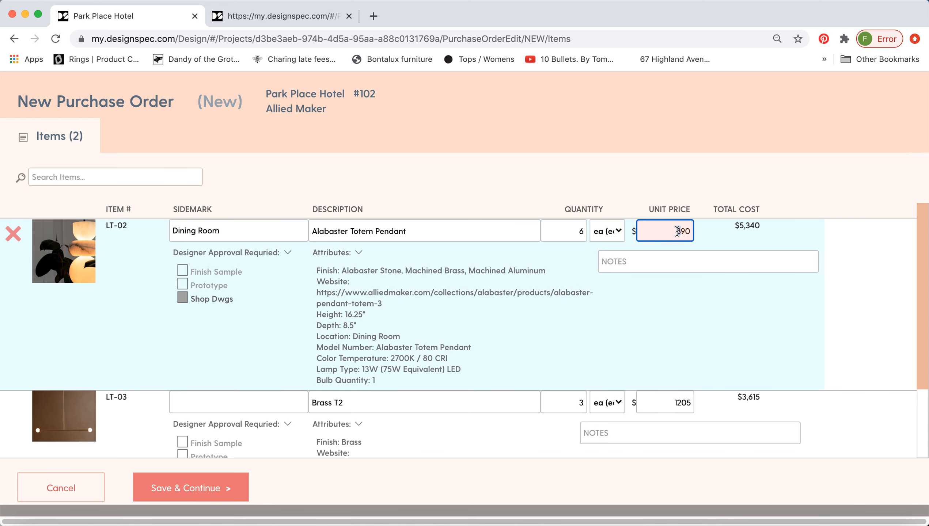
text(9)
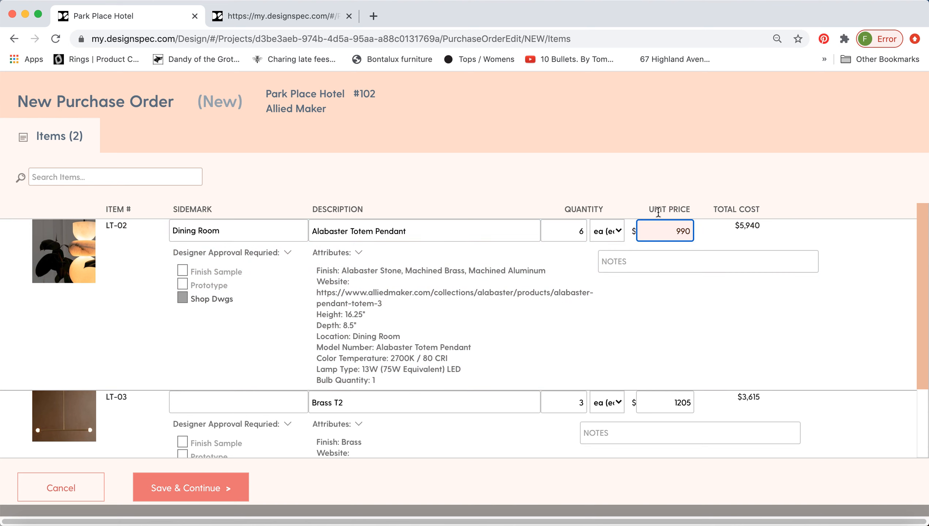
click(662, 192)
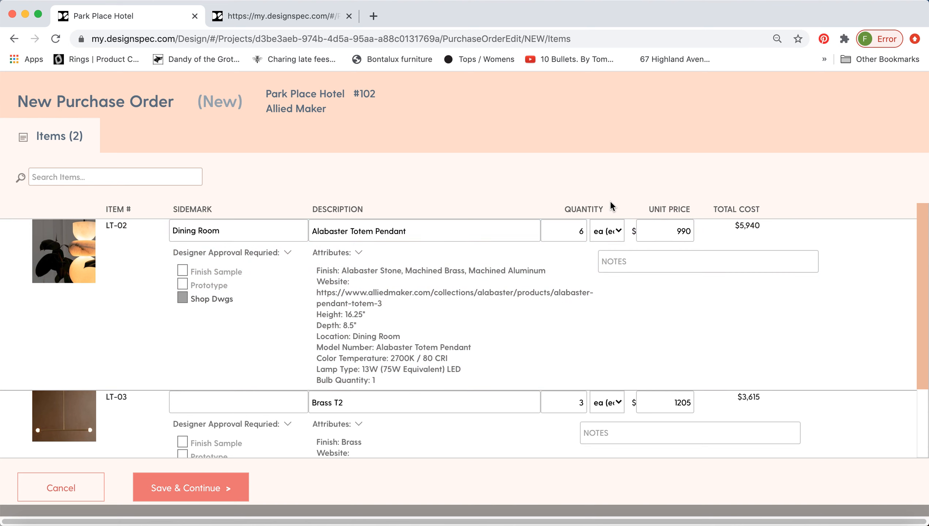
Add the note "Adjustable Cord Length" to item LT-02 and save the items to continue to the order details
click(610, 262)
text(Adjustable Cord Length)
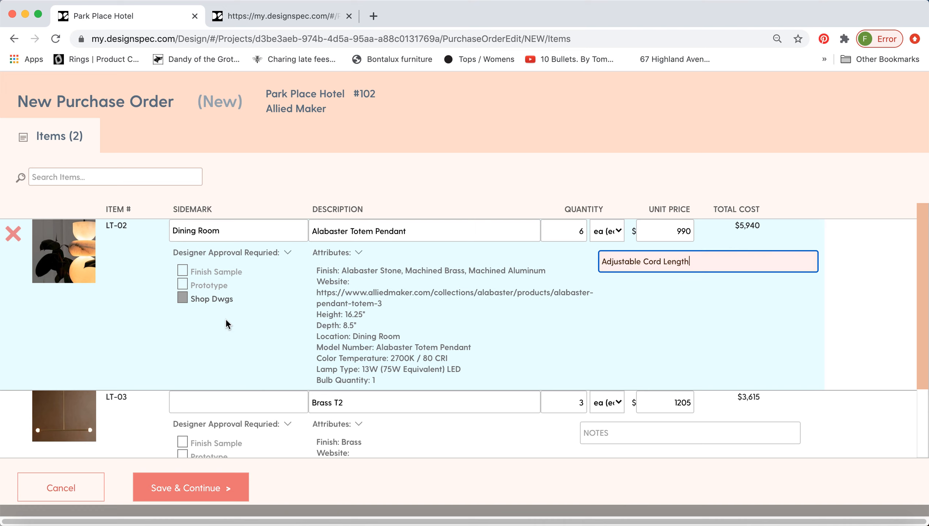
click(198, 327)
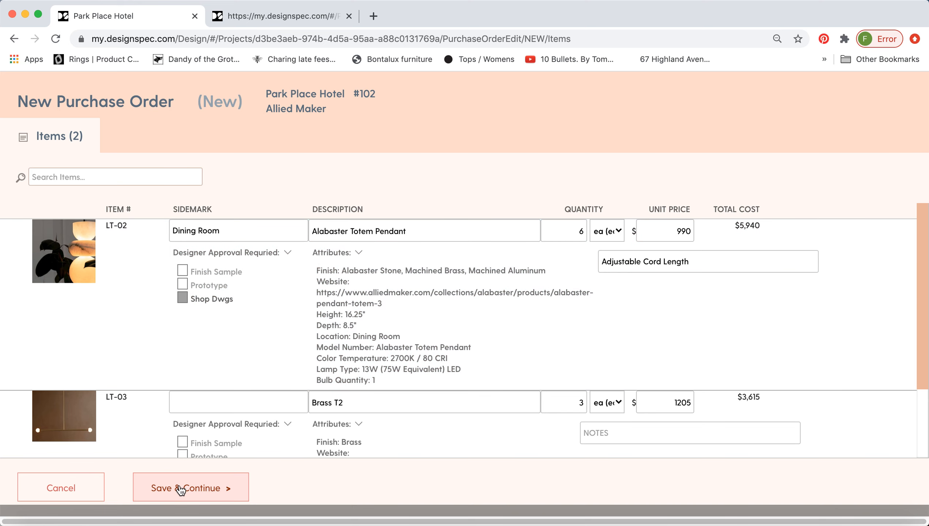
click(176, 488)
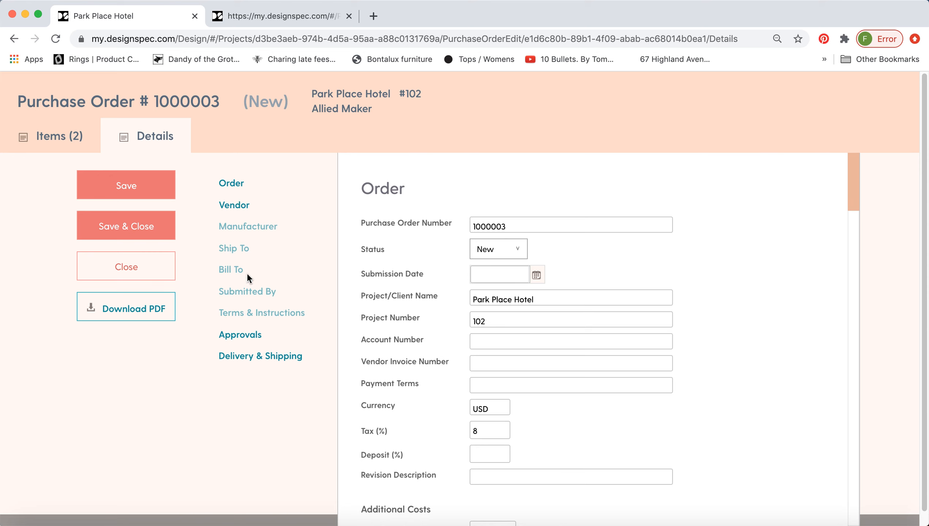
Change the purchase order number and set the submission date to 11/4/2020, keeping the status New
drag(492, 226, 508, 226)
text(234)
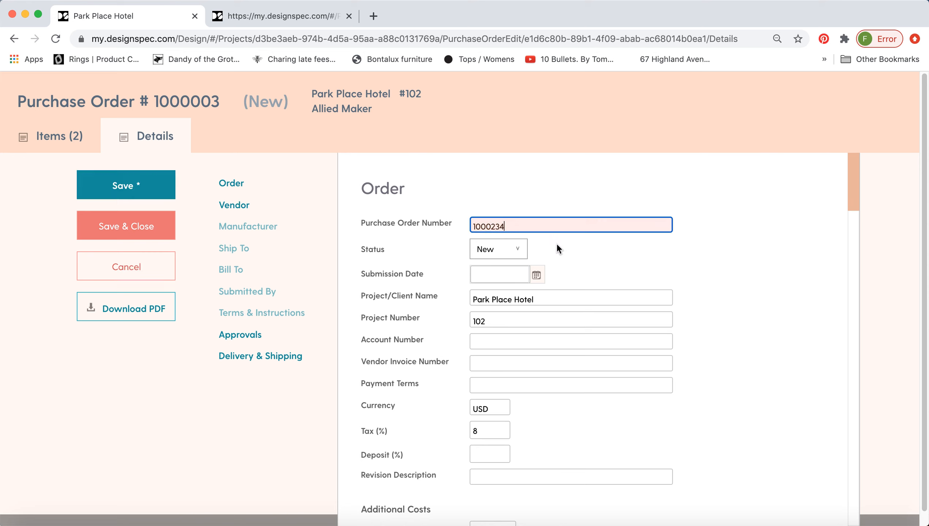
click(520, 249)
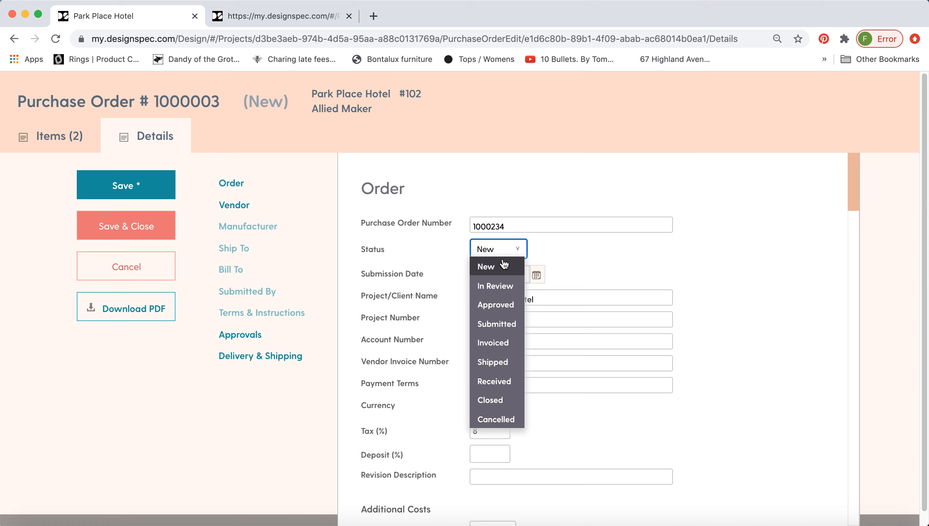
click(556, 241)
click(537, 274)
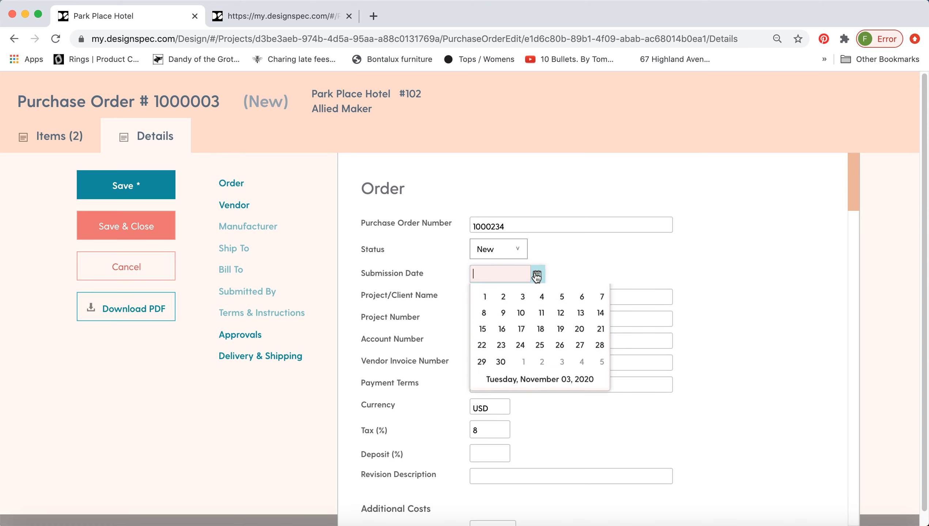
click(542, 346)
Set the order's deposit to 50% and its revision description to "Deposit"
scroll(682, 311, down, 1)
scroll(682, 311, down, 2)
scroll(692, 306, down, 1)
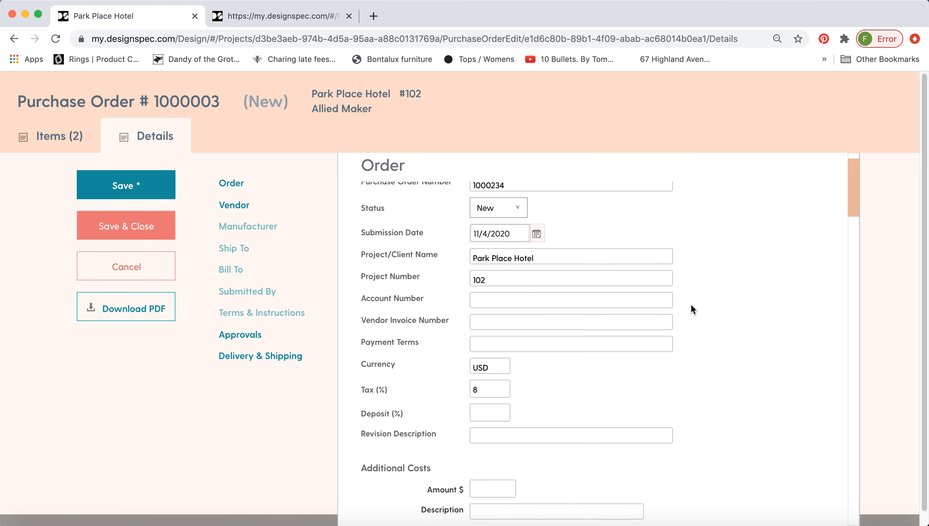
scroll(693, 306, down, 1)
scroll(693, 306, down, 1)
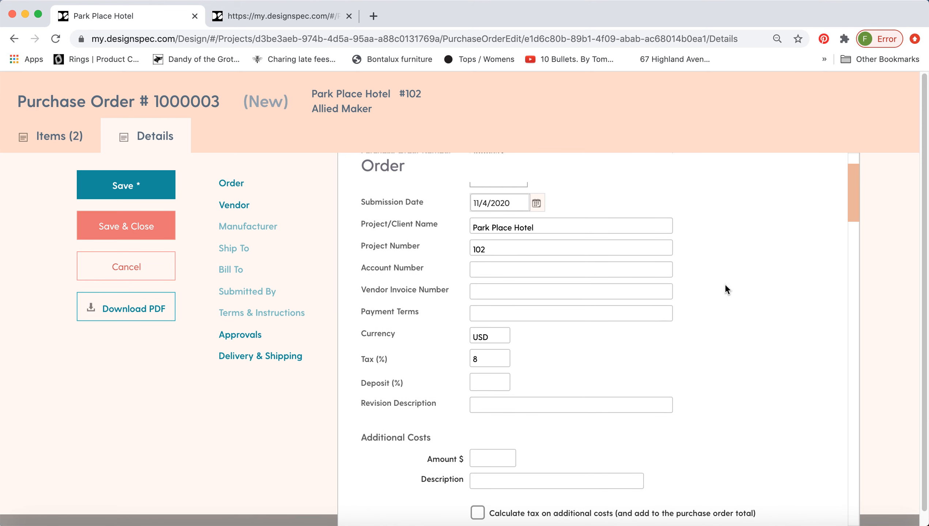
scroll(724, 285, down, 2)
click(506, 359)
text(50)
key(Tab)
text(Deposit)
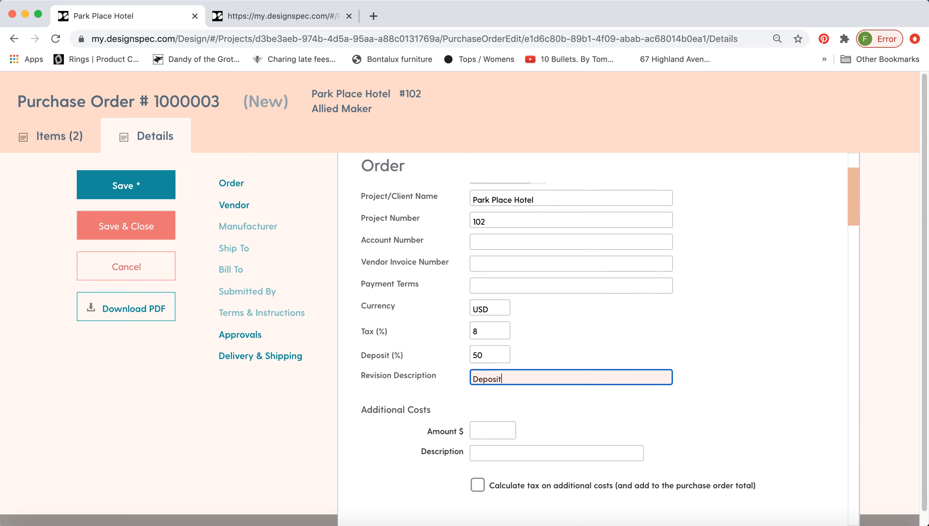
Add an additional cost of $346 with the description "Tariff" to the purchase order
scroll(606, 343, down, 3)
click(493, 331)
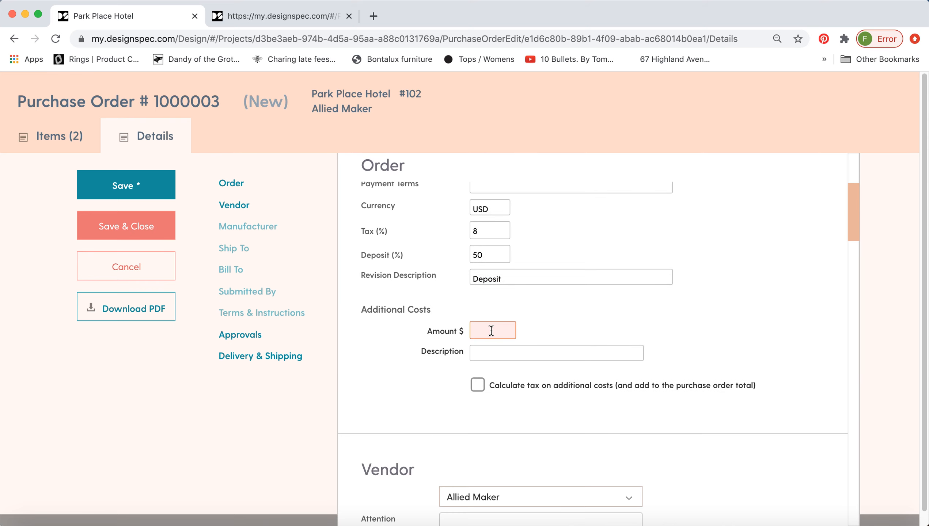
text(346)
key(Tab)
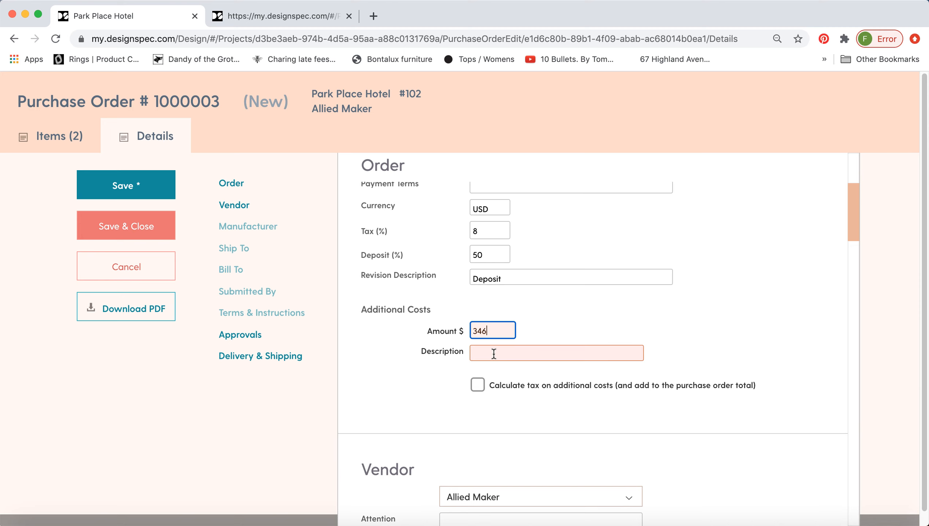
click(520, 331)
scroll(527, 332, down, 2)
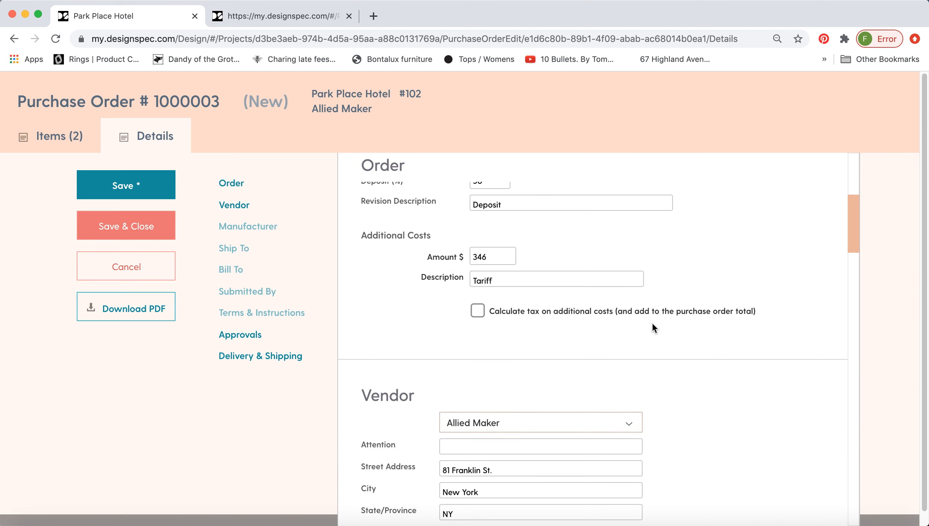
Auto-fill the order's Ship To details with the Park Place Hotel project address
scroll(652, 323, down, 4)
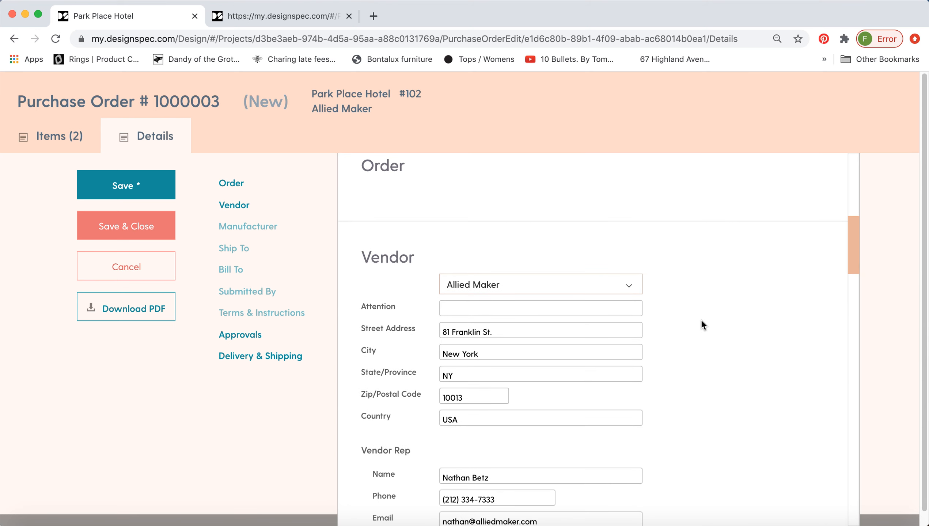
scroll(690, 280, down, 2)
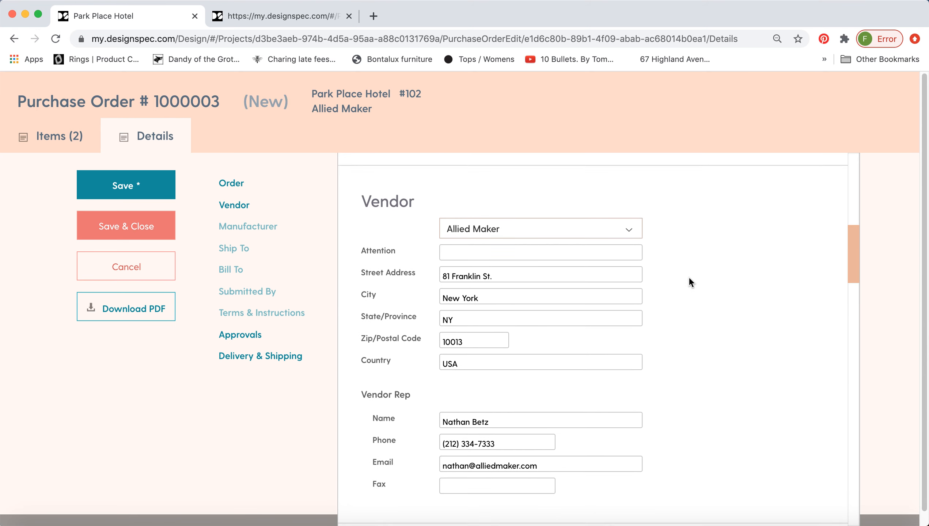
scroll(689, 281, down, 1)
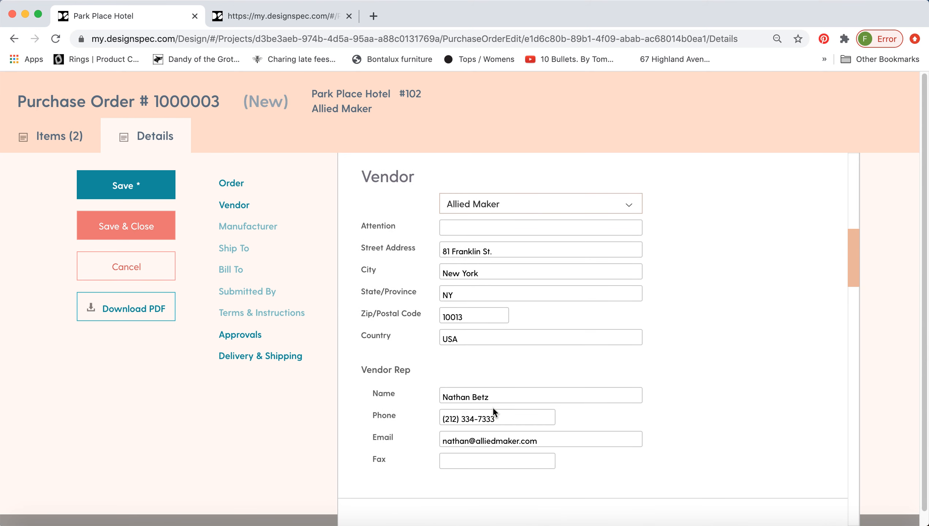
scroll(682, 350, down, 10)
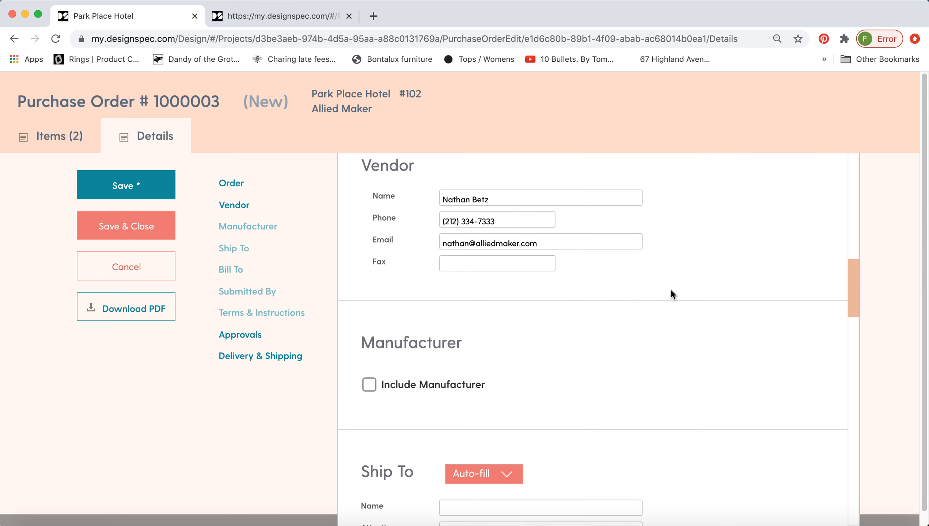
scroll(671, 290, down, 5)
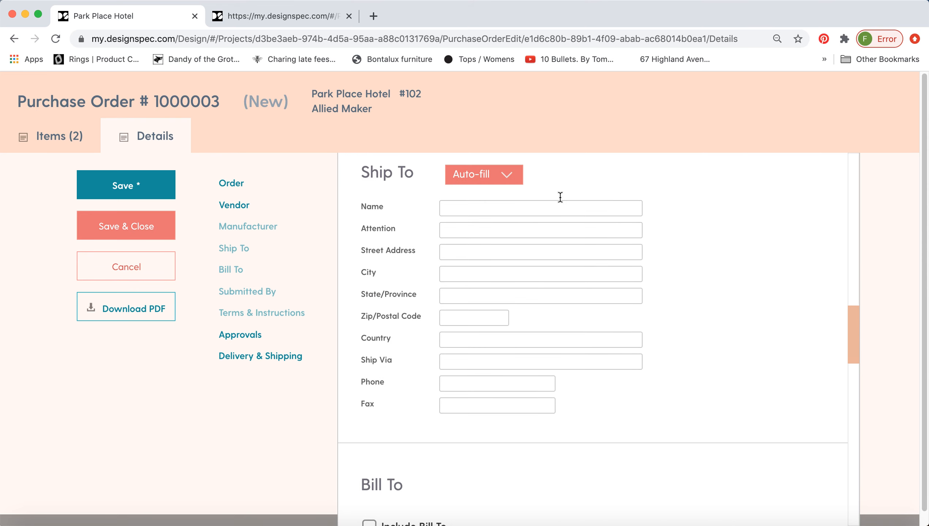
click(511, 176)
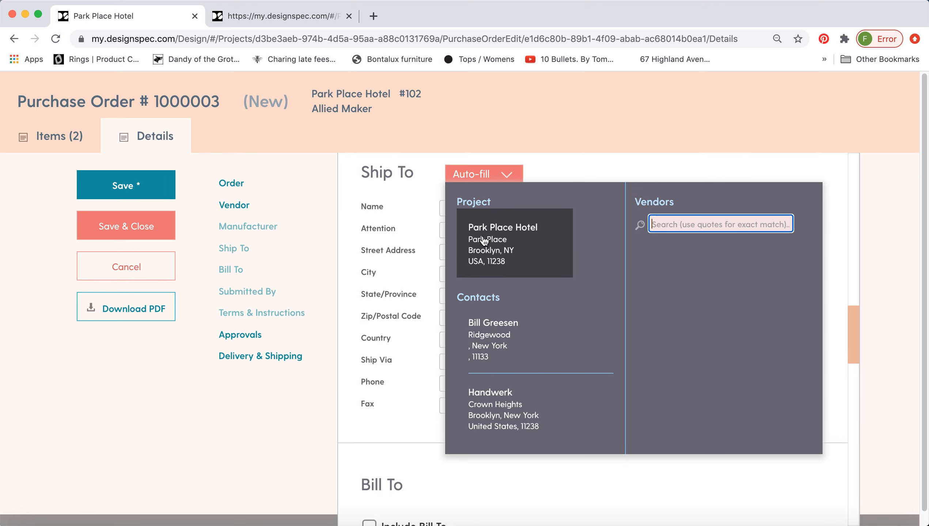
click(476, 250)
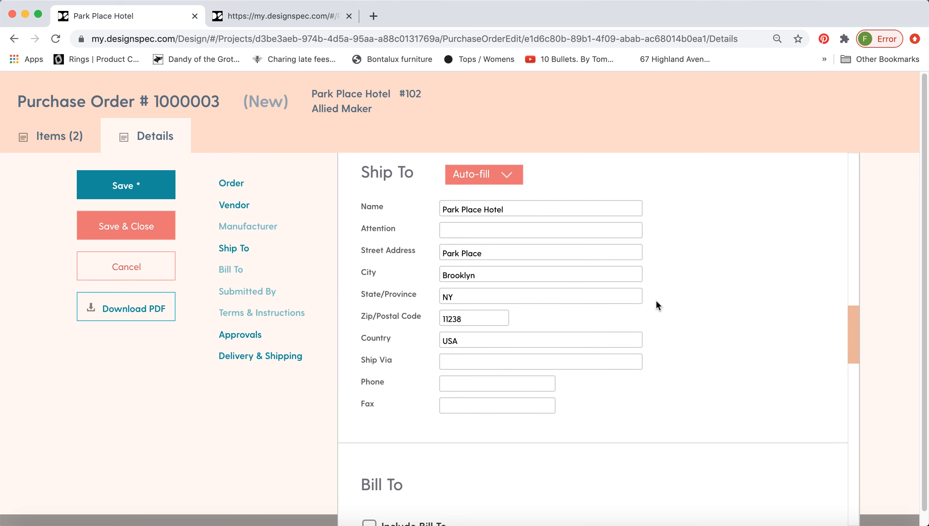
Review the Bill To, Submitted By, Terms & Instructions and Approvals sections of the purchase order details
scroll(655, 300, down, 1)
scroll(656, 300, down, 5)
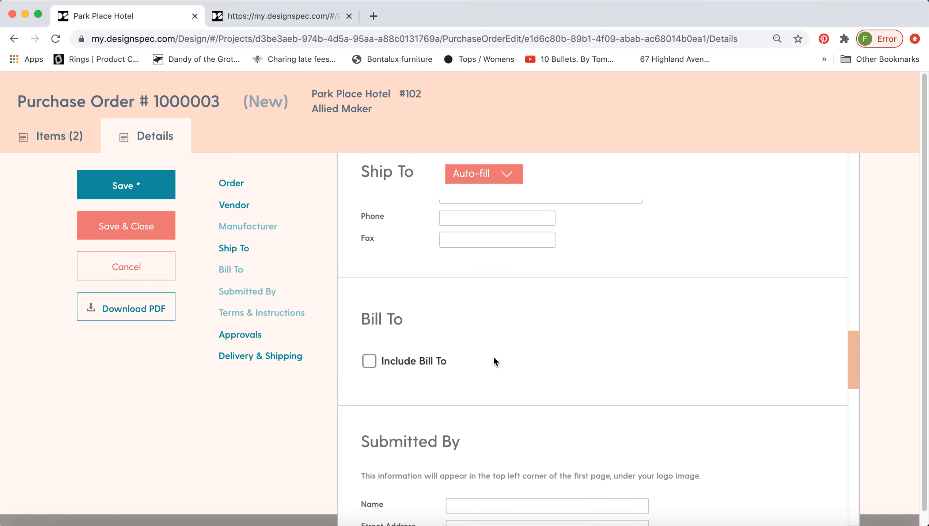
scroll(700, 348, down, 4)
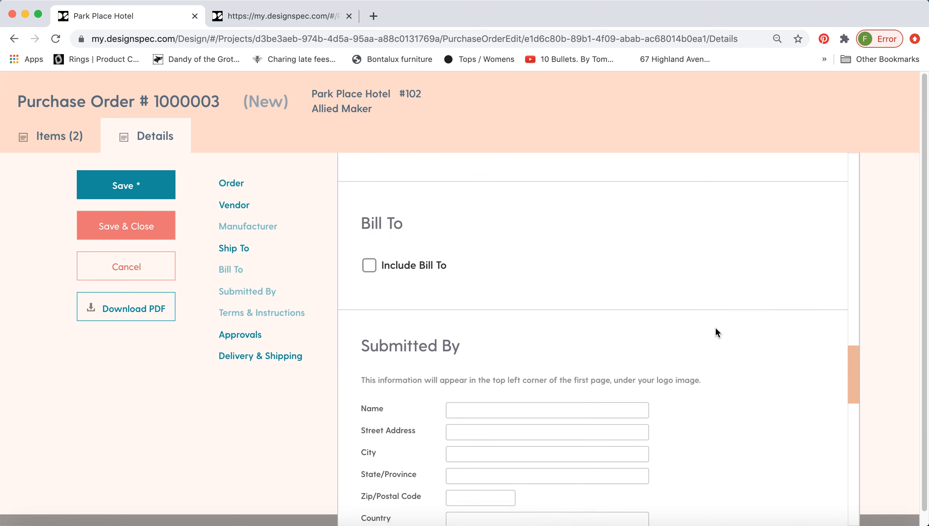
scroll(717, 335, down, 4)
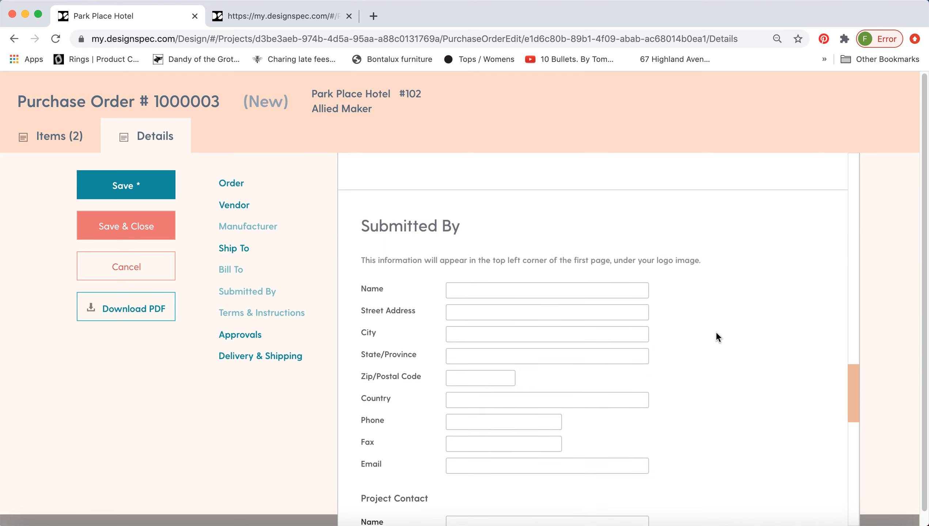
scroll(707, 336, down, 1)
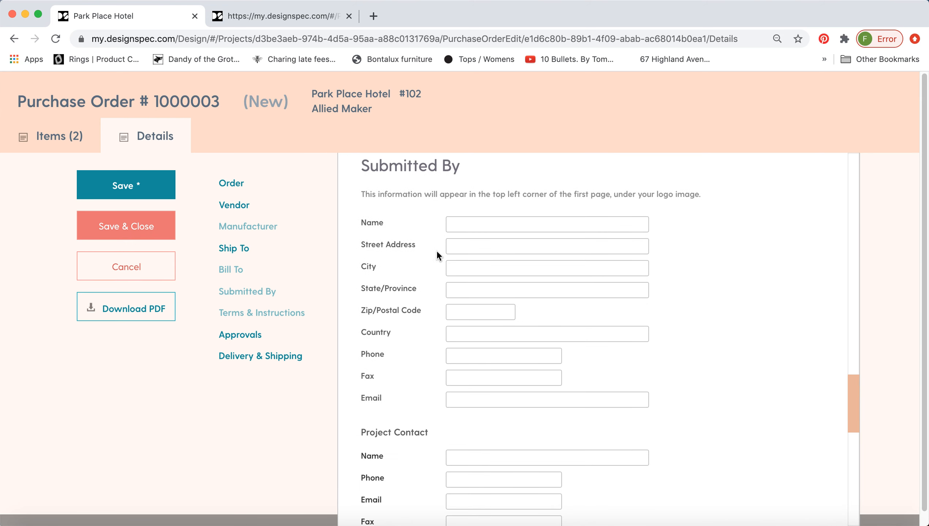
scroll(436, 440, down, 1)
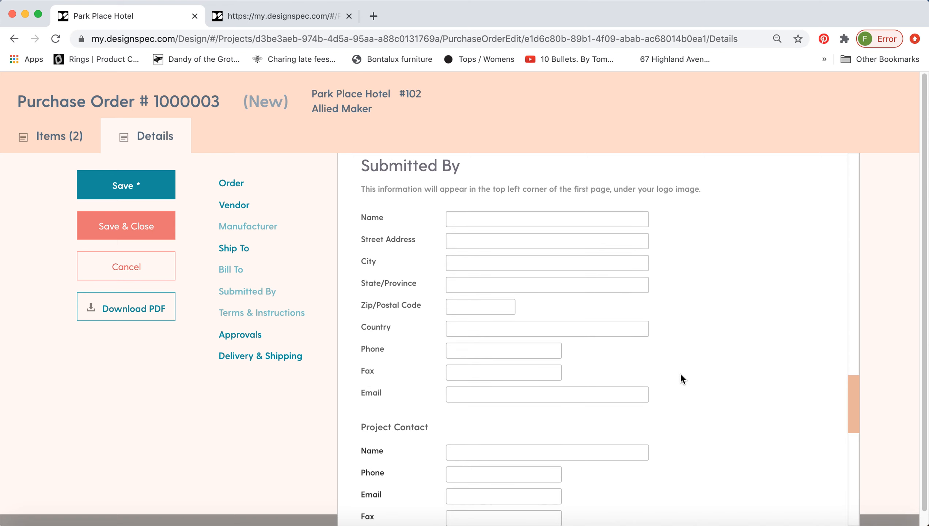
scroll(682, 352, down, 3)
scroll(680, 354, down, 10)
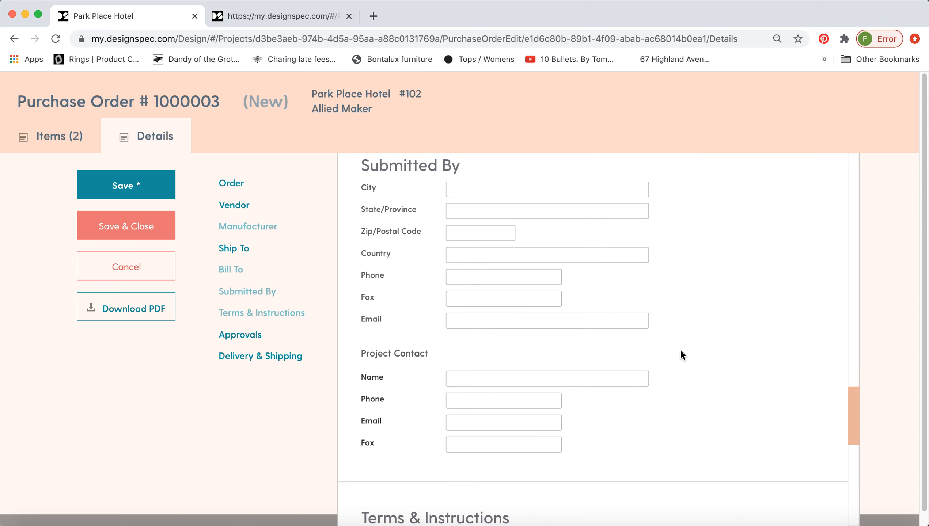
scroll(714, 293, down, 3)
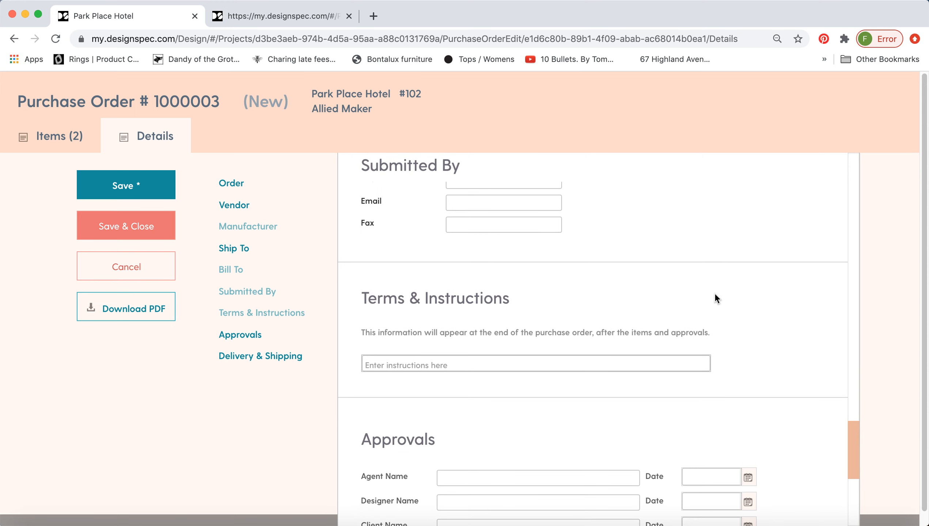
scroll(744, 303, down, 1)
scroll(753, 279, down, 8)
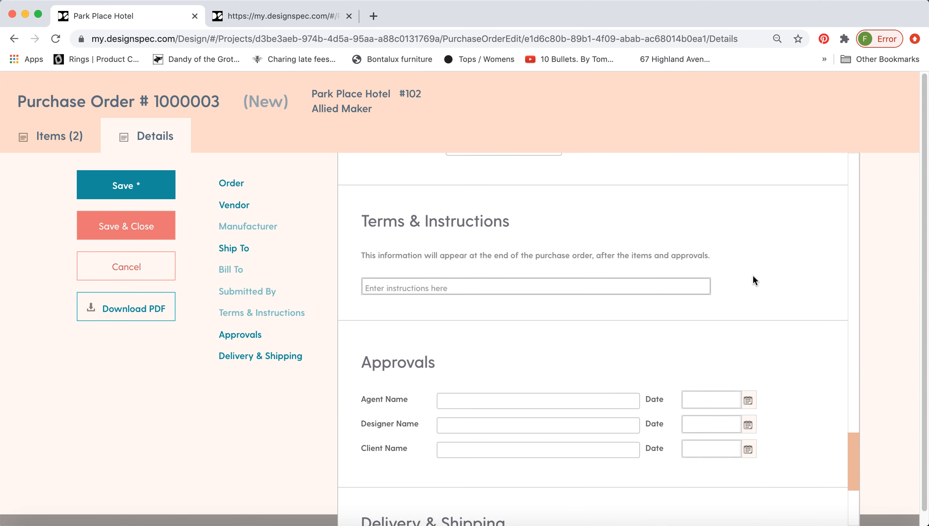
Set the estimated shipping cost to $600 in the order's Delivery & Shipping details
scroll(761, 281, down, 6)
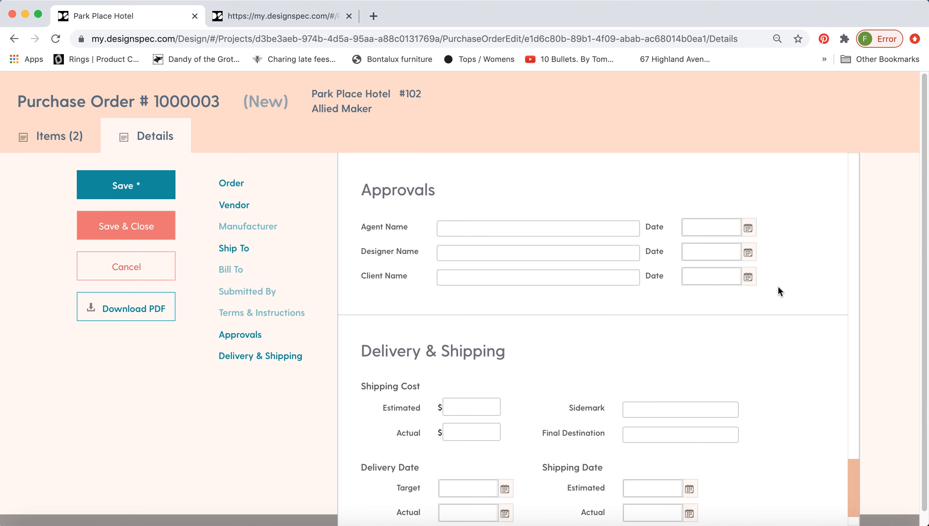
click(471, 354)
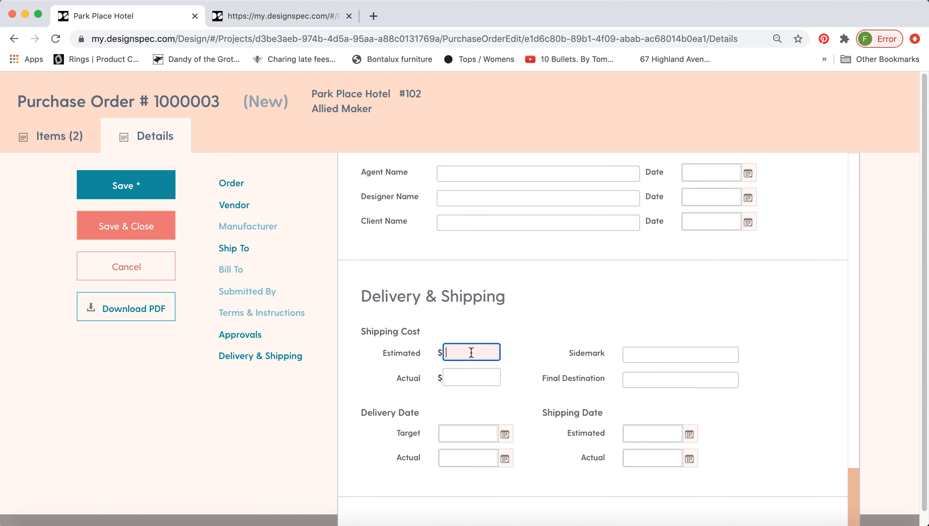
click(519, 354)
drag(383, 353, 420, 352)
click(540, 420)
Set the order's estimated shipping date to 11/18/2020
drag(569, 434, 605, 433)
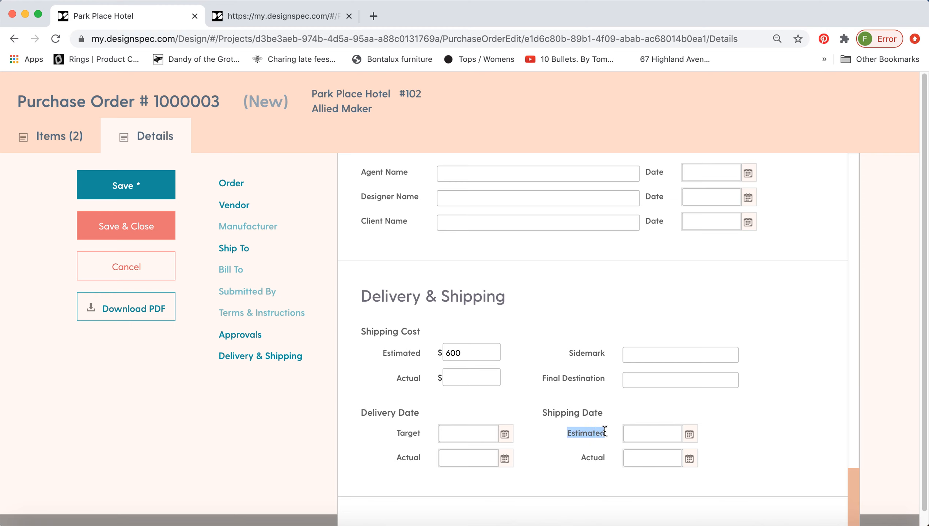
click(667, 435)
click(688, 436)
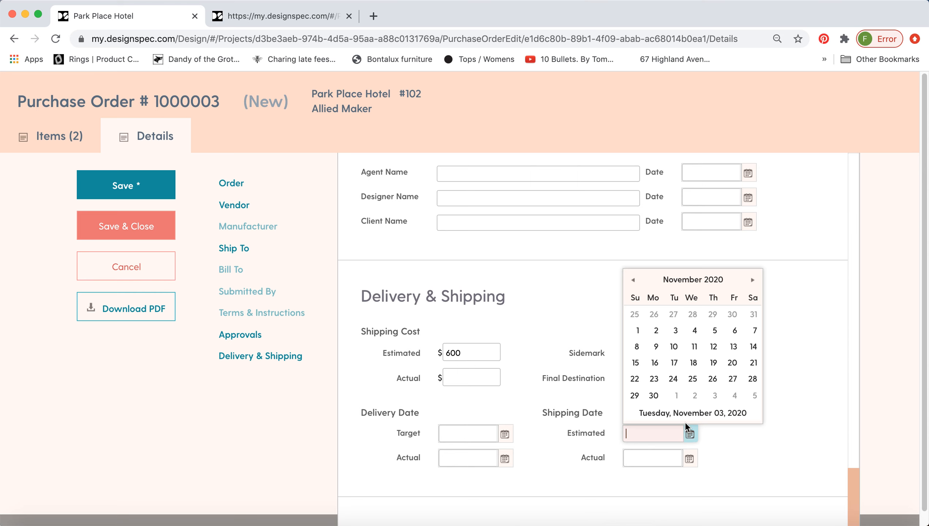
click(691, 363)
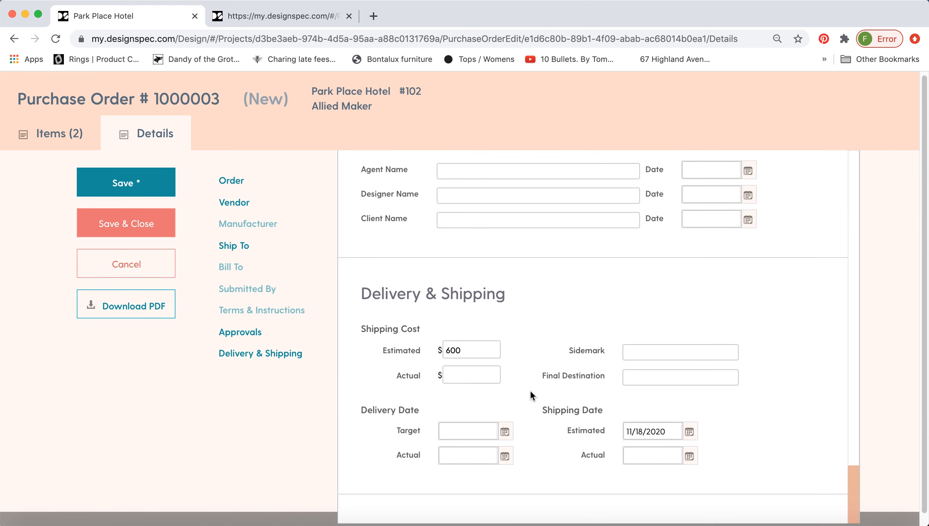
Save and close the purchase order, and download the Allied Maker order as a PDF from the project's purchase orders
scroll(530, 391, down, 1)
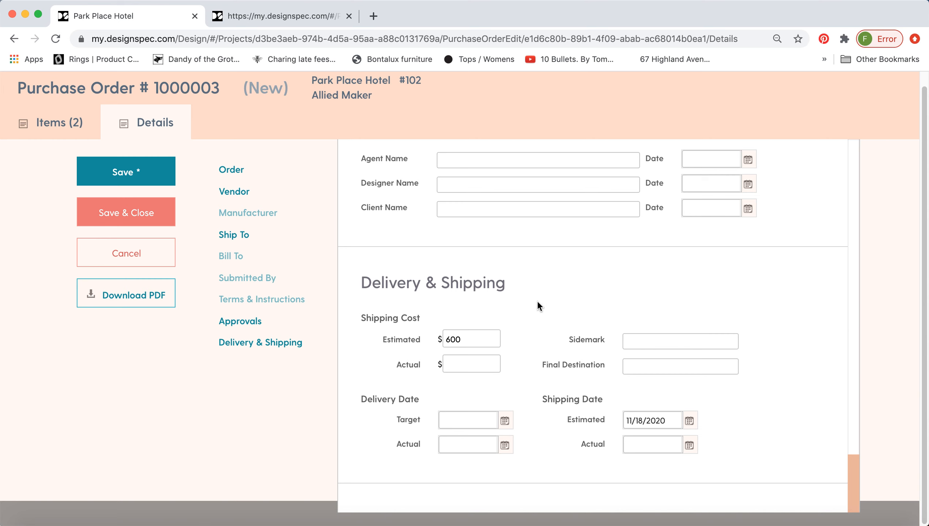
click(154, 216)
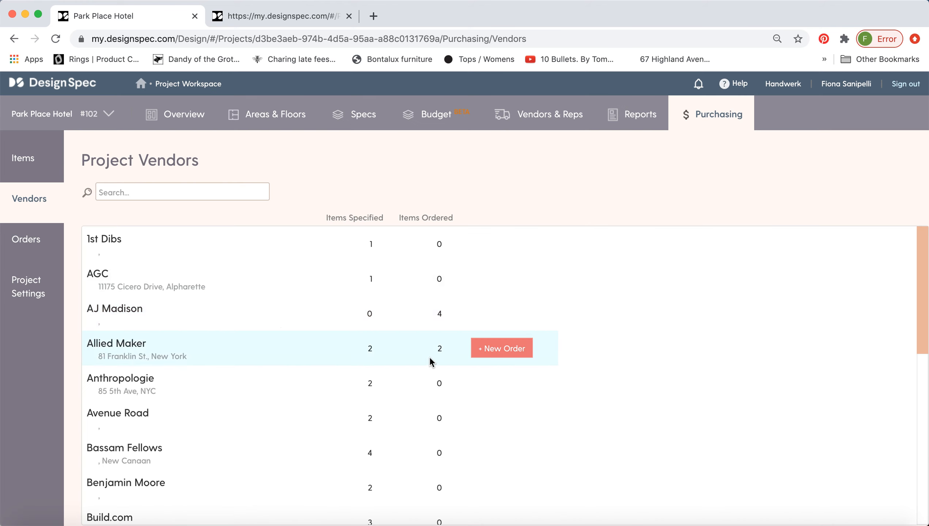
click(38, 244)
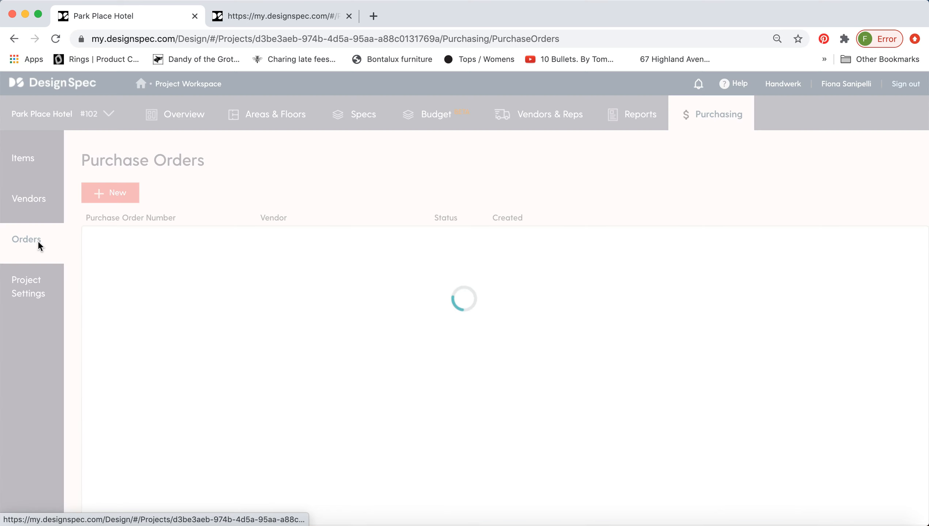
mouse_move(249, 245)
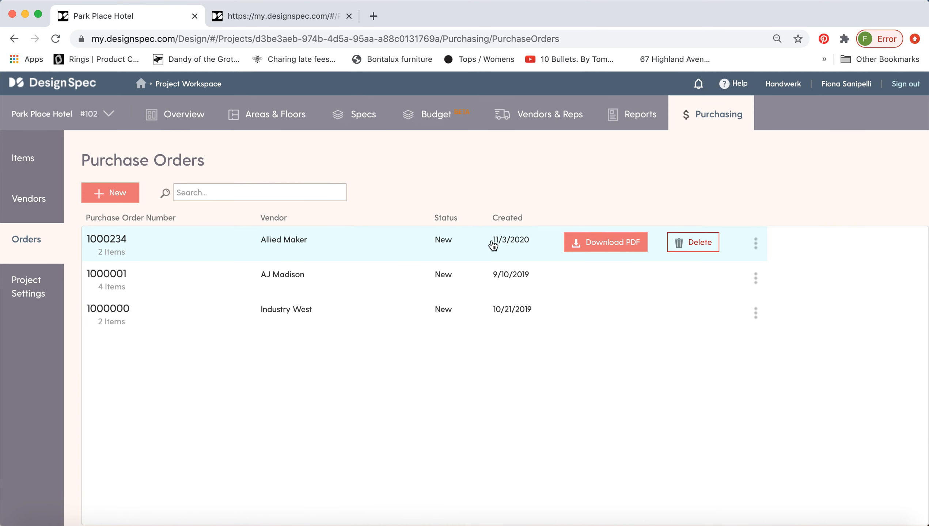
click(599, 243)
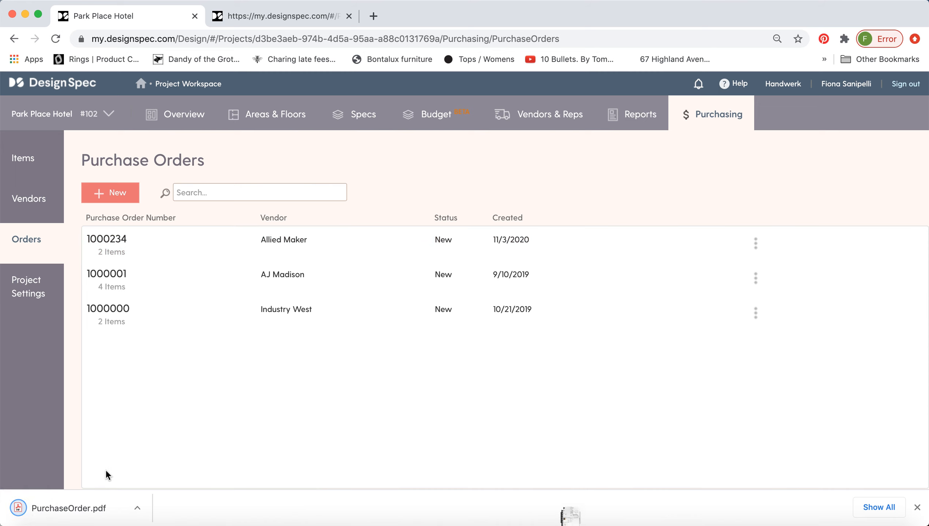
Open the downloaded PurchaseOrder.pdf and review its order header, ship-to, vendor and LT-02 item details with the related items
click(72, 510)
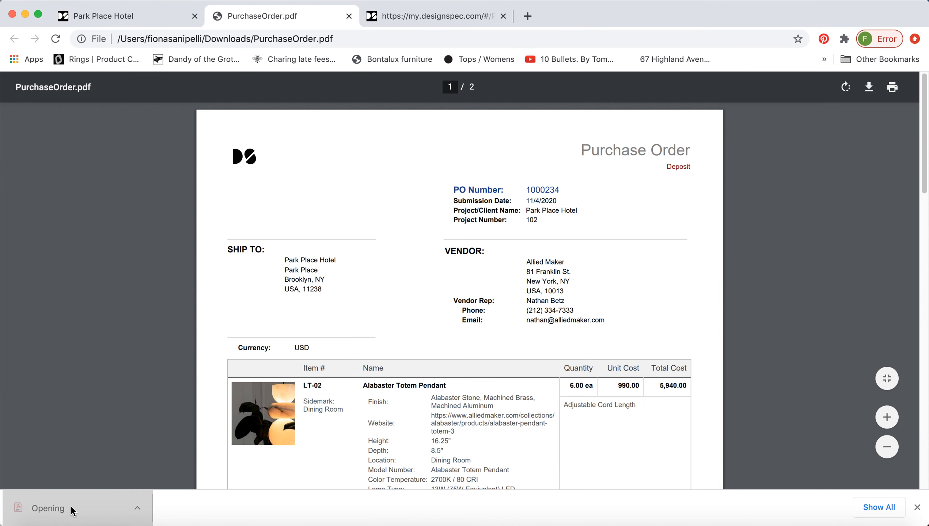
scroll(234, 245, down, 2)
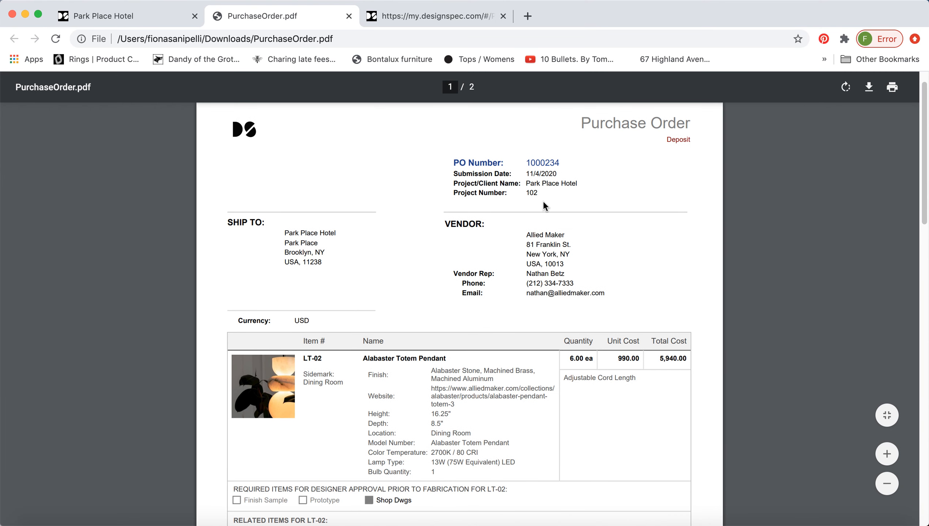
scroll(392, 230, down, 1)
scroll(391, 226, down, 1)
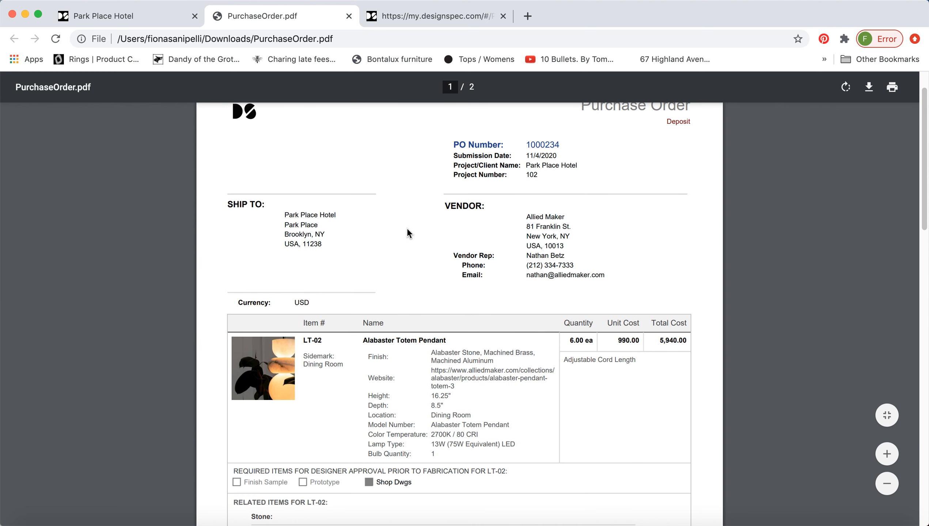
scroll(294, 214, down, 1)
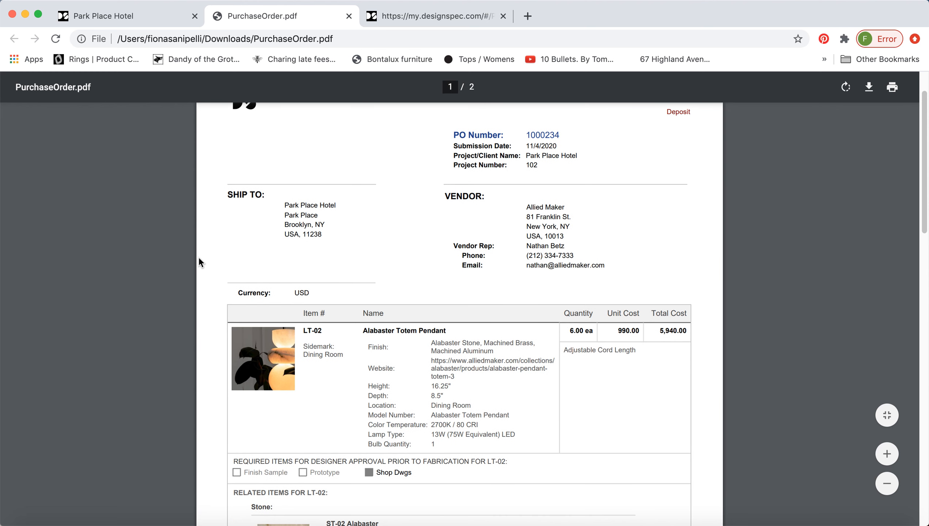
scroll(199, 260, down, 6)
scroll(200, 260, down, 5)
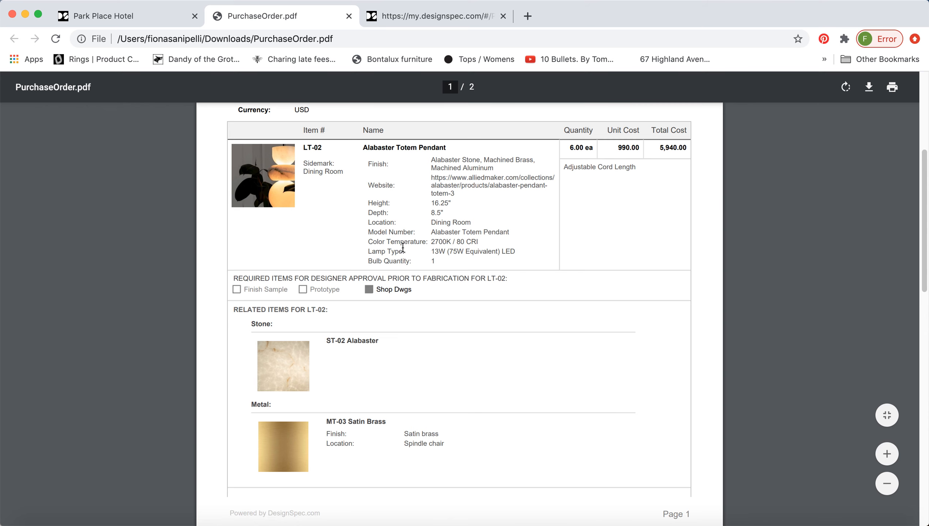
scroll(402, 253, down, 2)
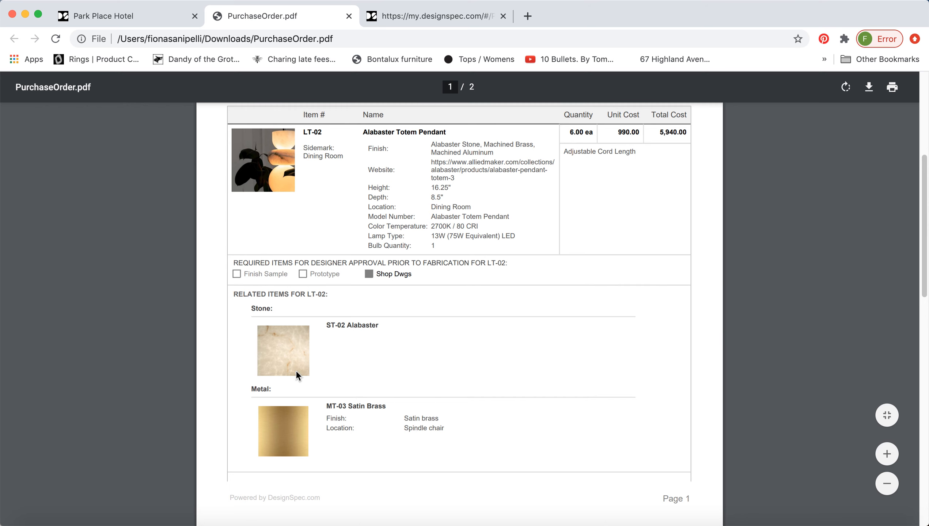
scroll(225, 346, up, 1)
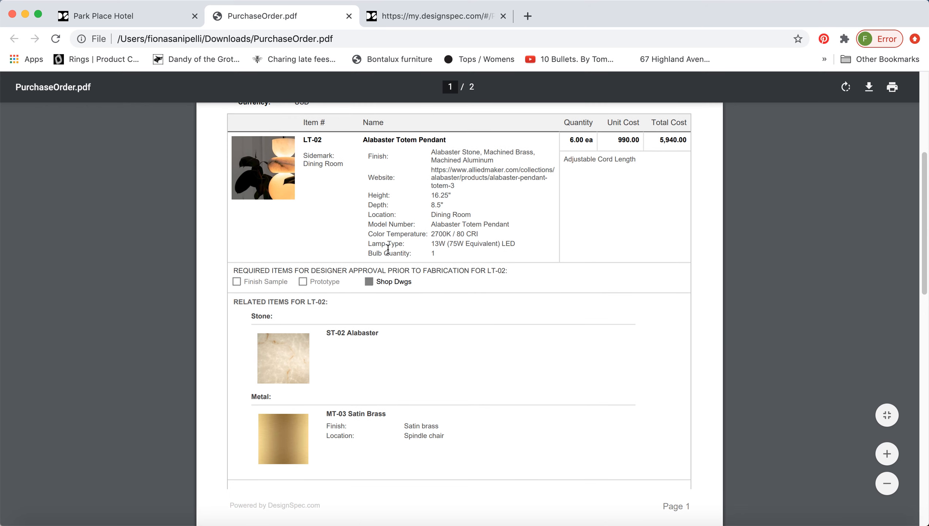
Switch to the company-level DesignSpec workspace and open the Global Purchasing Settings
click(421, 16)
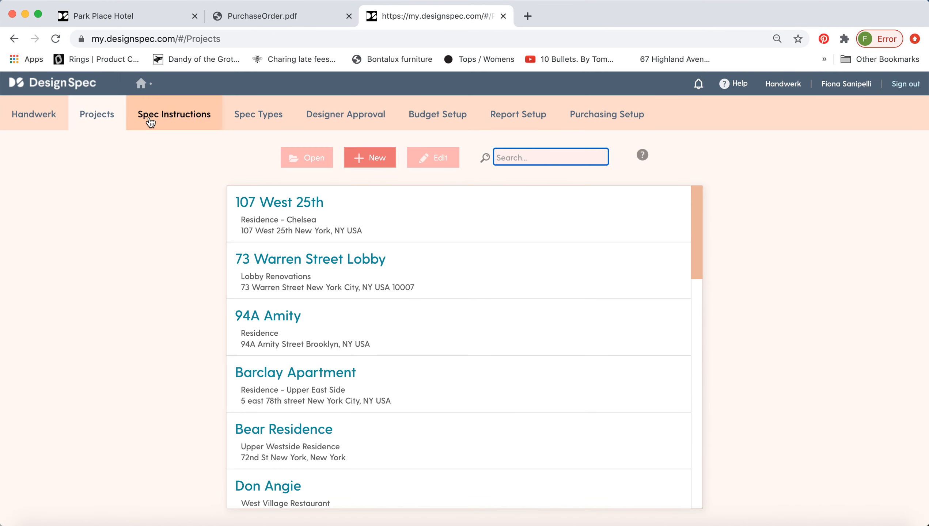
click(141, 83)
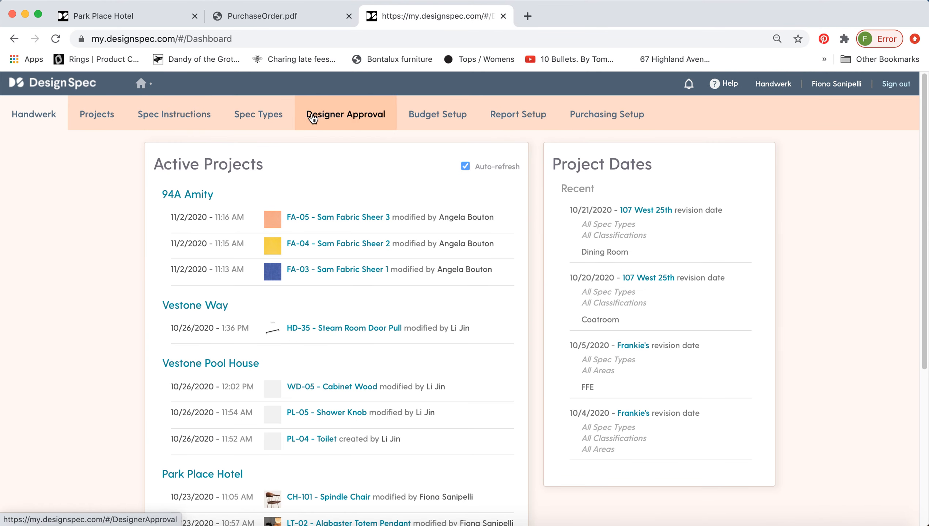
click(635, 118)
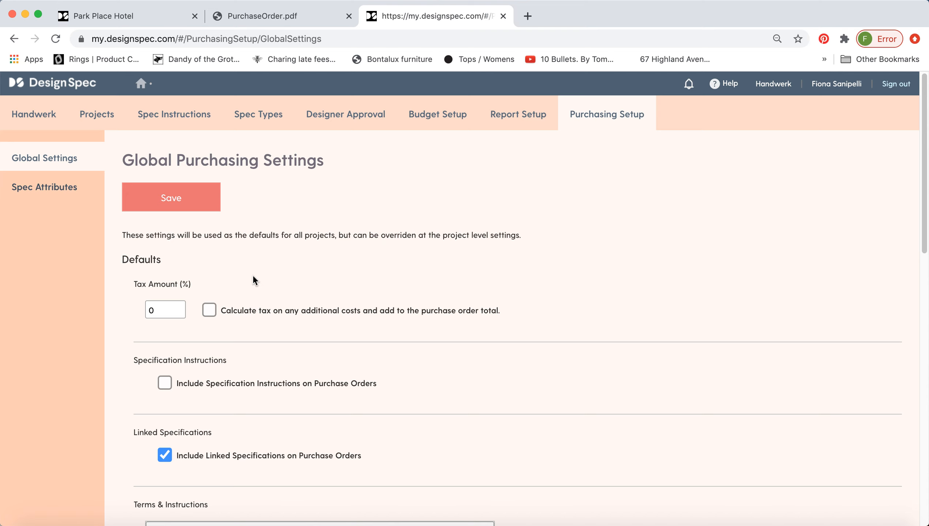
Review the global tax, specification instructions and linked specifications defaults, comparing Include Linked Specifications on Purchase Orders with the related items in PurchaseOrder.pdf
scroll(252, 274, down, 3)
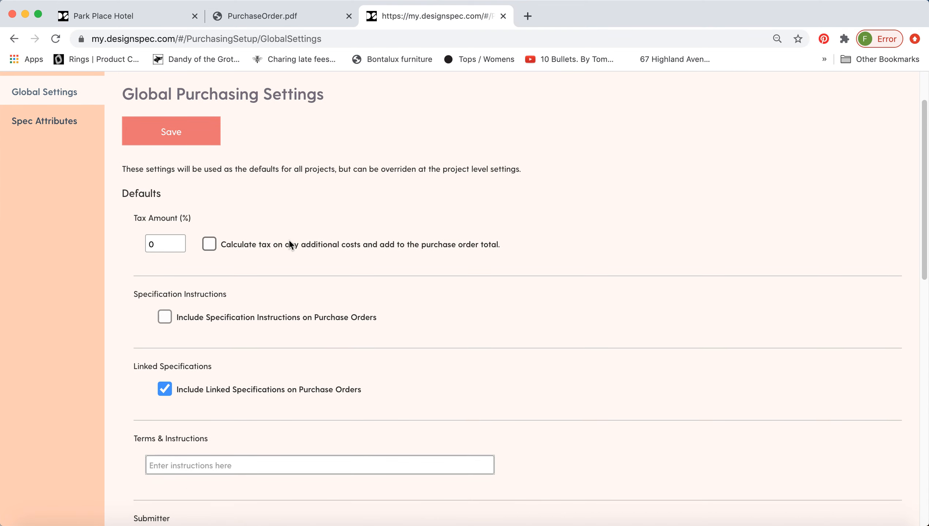
scroll(299, 213, down, 1)
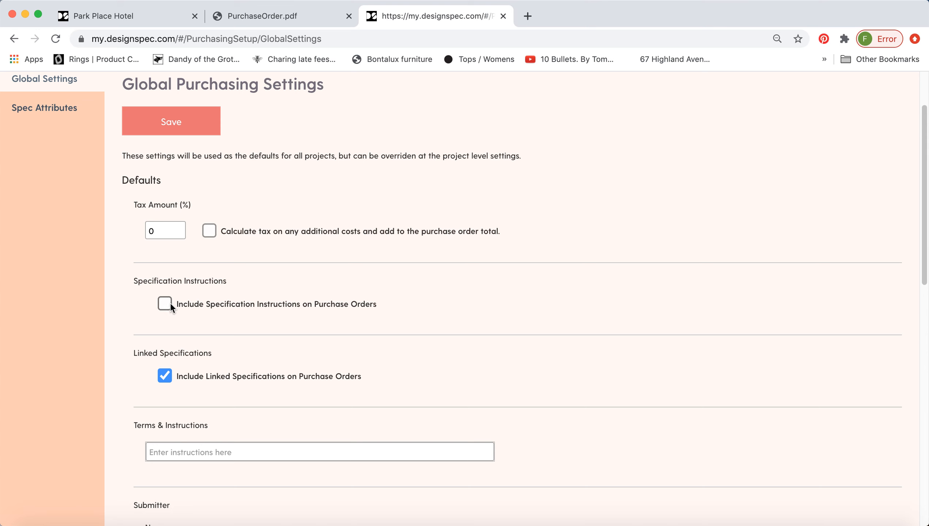
scroll(166, 300, down, 2)
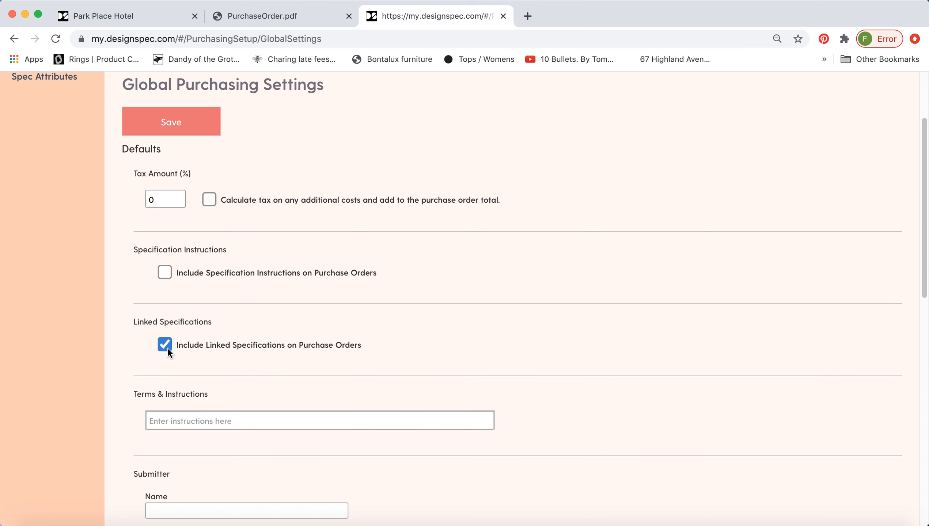
click(235, 15)
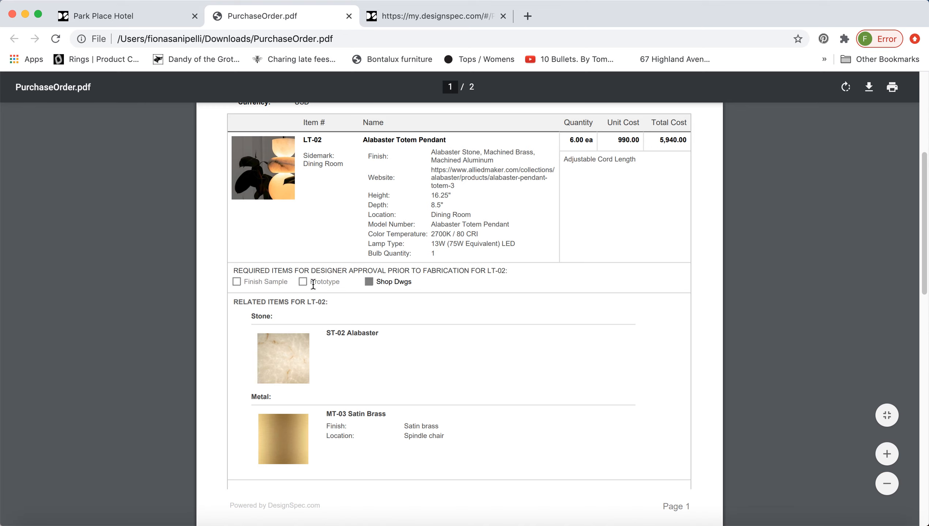
click(394, 16)
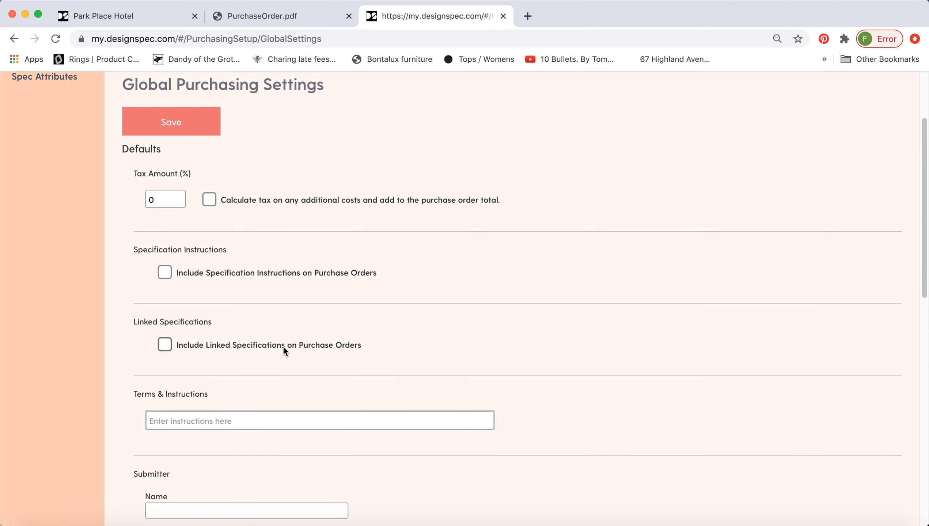
click(165, 345)
Examine the global defaults for Terms & Instructions, Submitter and Project Contact
scroll(485, 260, down, 3)
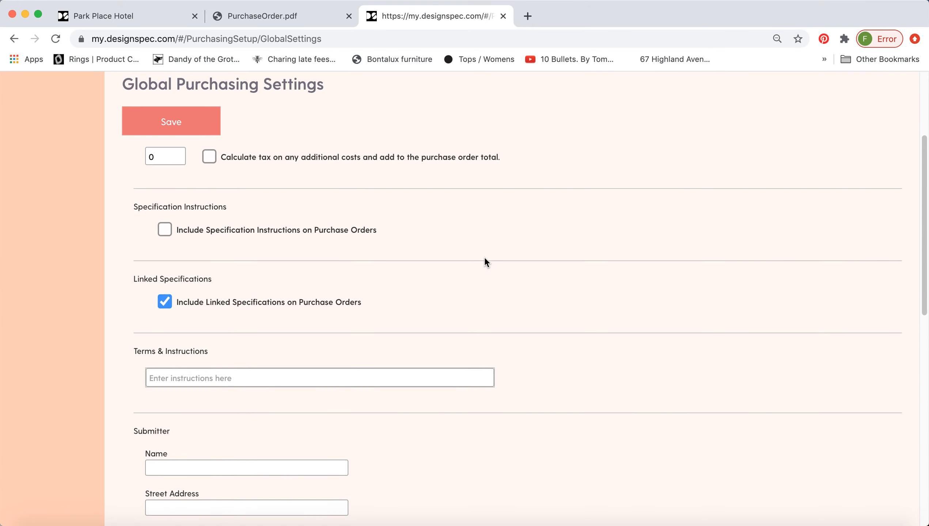
scroll(485, 257, down, 2)
click(194, 288)
scroll(242, 288, down, 4)
click(264, 272)
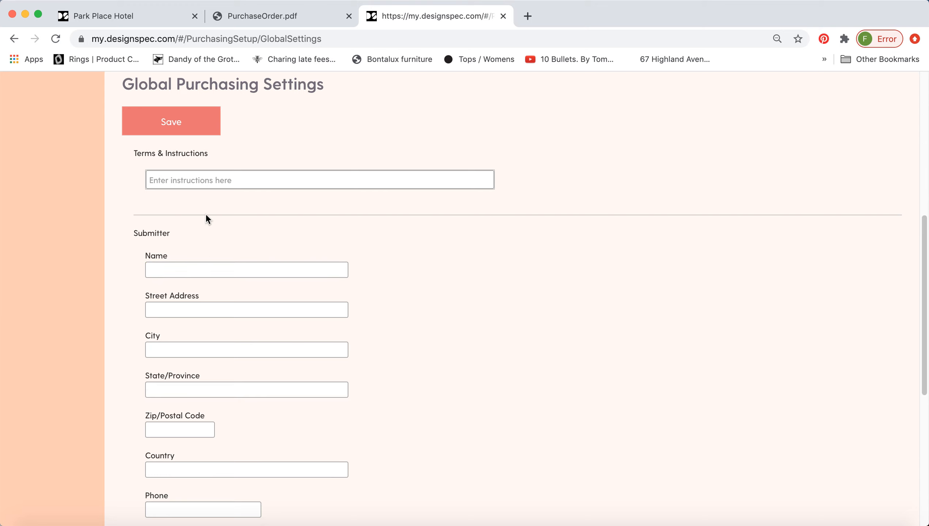
scroll(359, 317, down, 10)
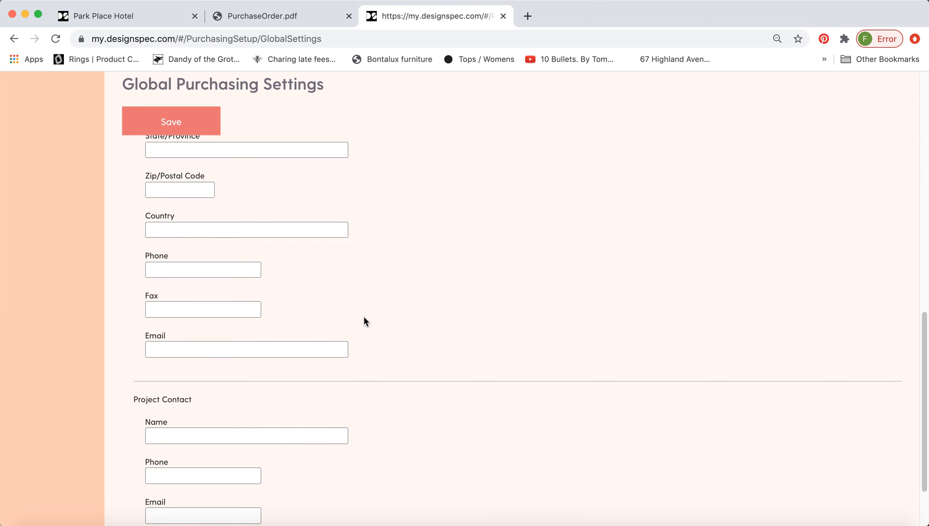
scroll(379, 280, up, 10)
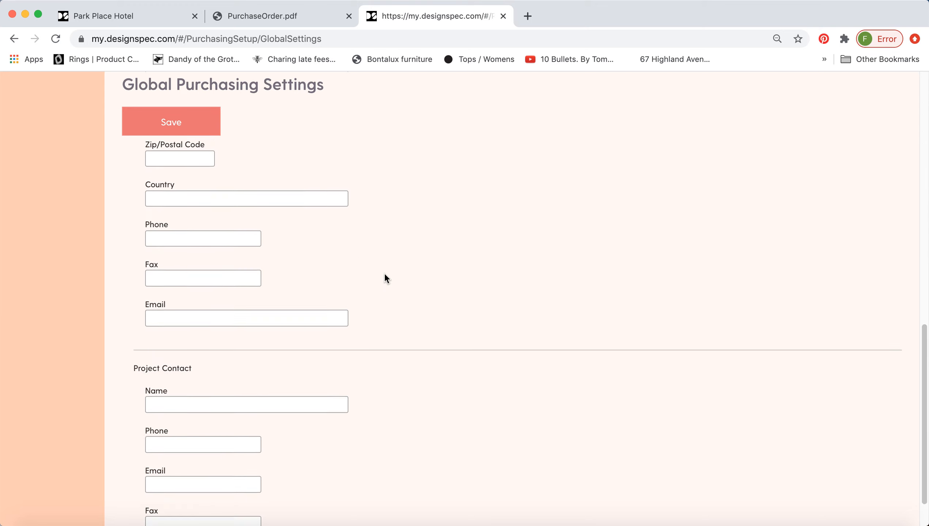
scroll(374, 285, up, 12)
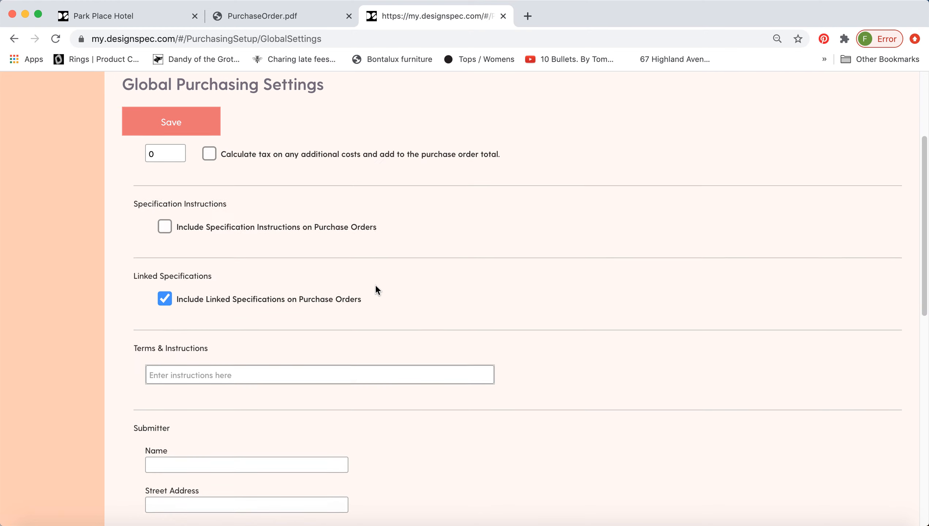
Open the Purchasing Spec Attributes and examine which attributes are included on purchase orders, checking them against PurchaseOrder.pdf
click(60, 186)
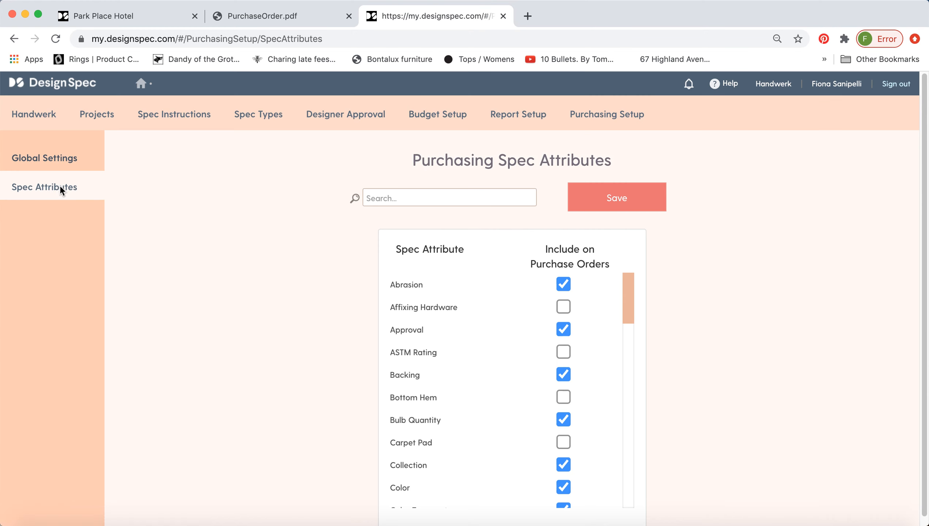
click(284, 17)
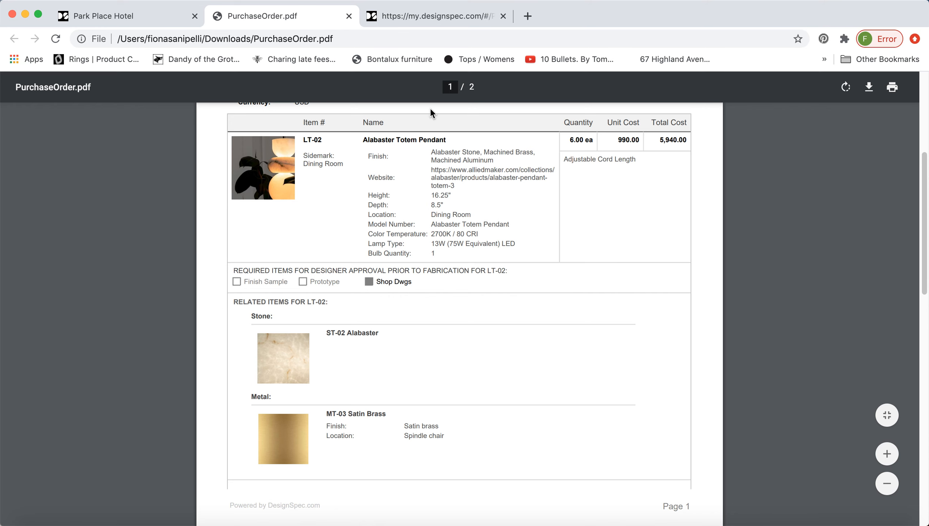
click(411, 16)
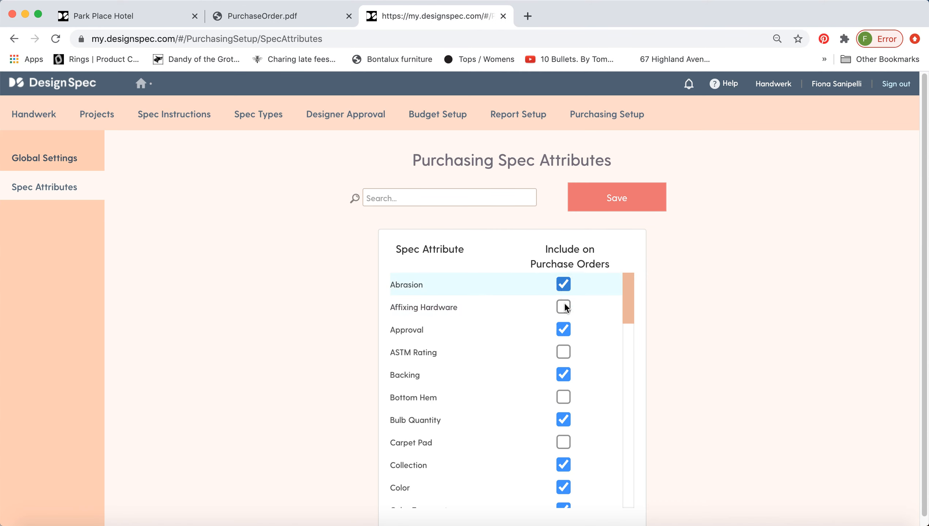
scroll(569, 394, down, 3)
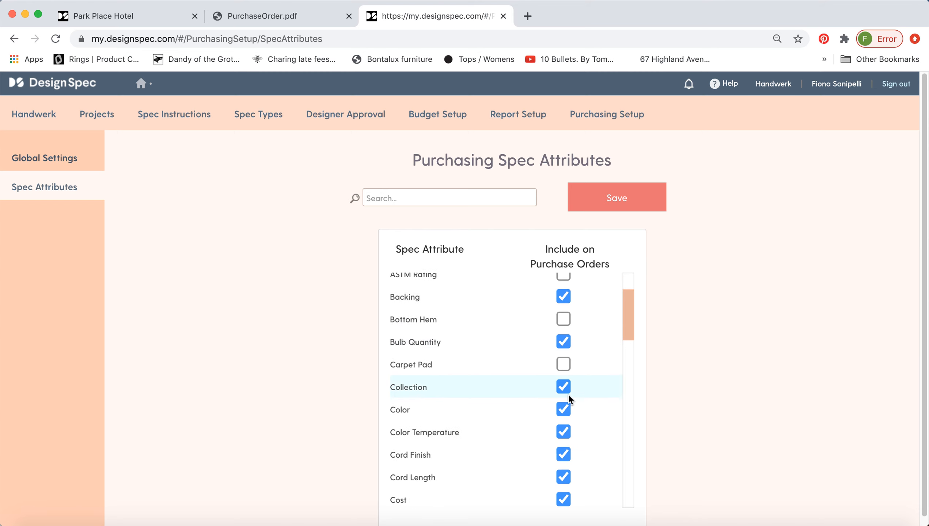
scroll(568, 395, down, 3)
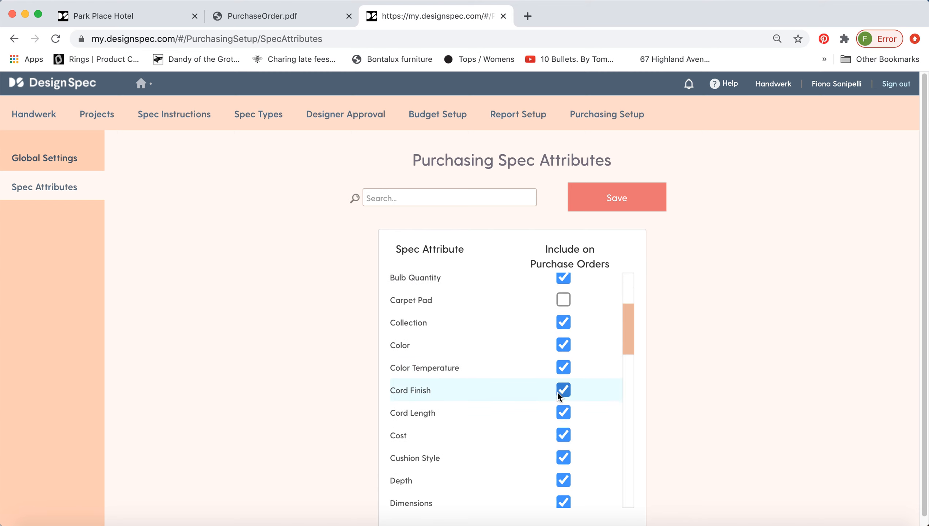
click(558, 326)
Compare the LT-02 item details in PurchaseOrder.pdf with the spec attributes selected for purchase orders
click(310, 17)
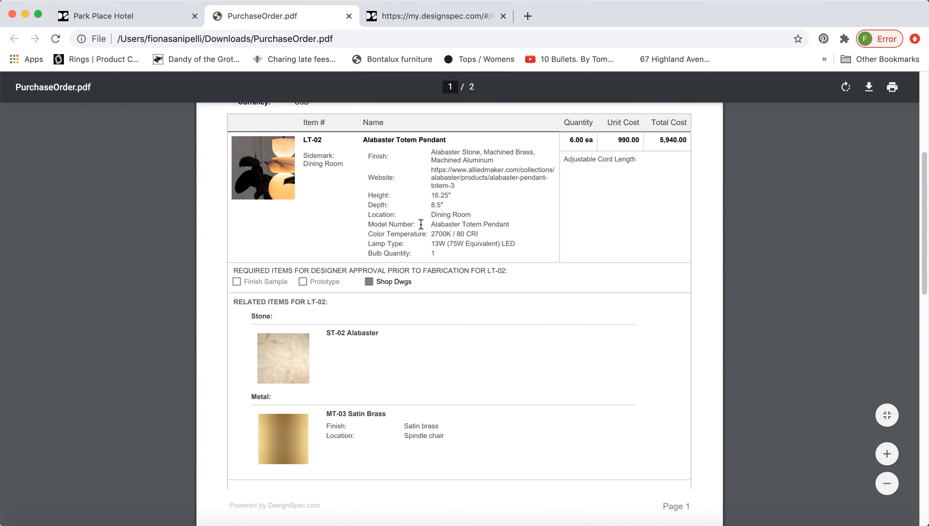
scroll(376, 257, up, 2)
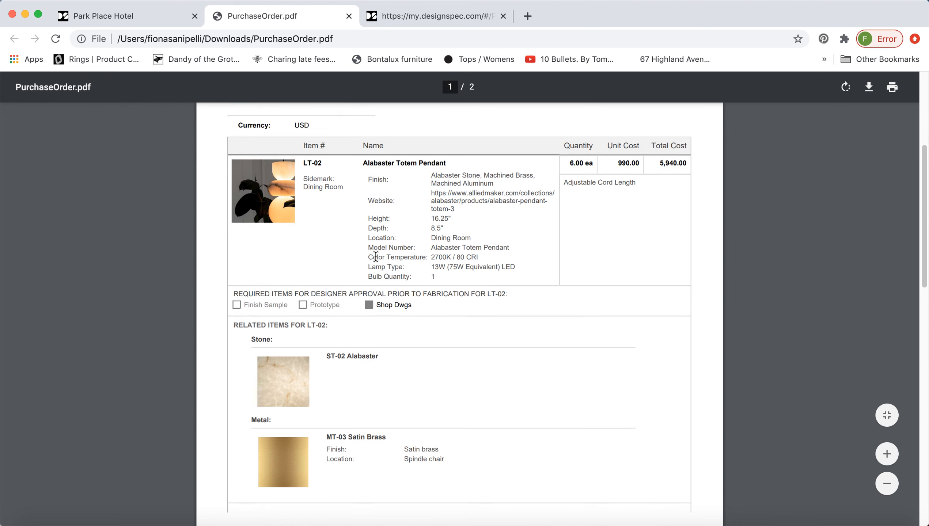
click(393, 17)
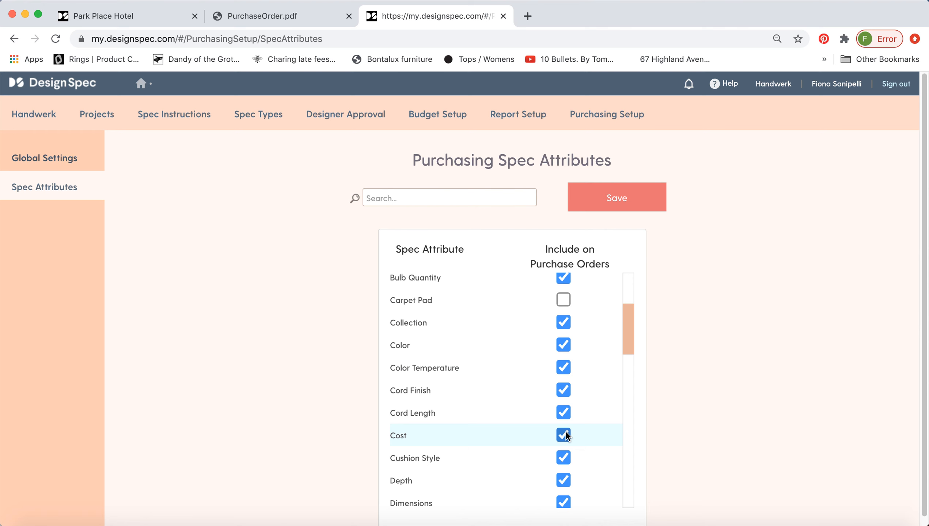
click(297, 18)
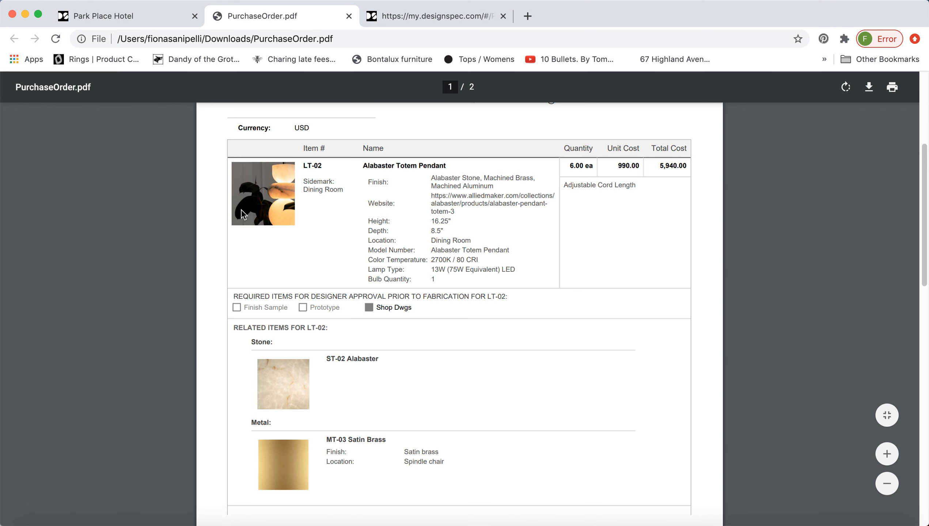
scroll(209, 210, up, 1)
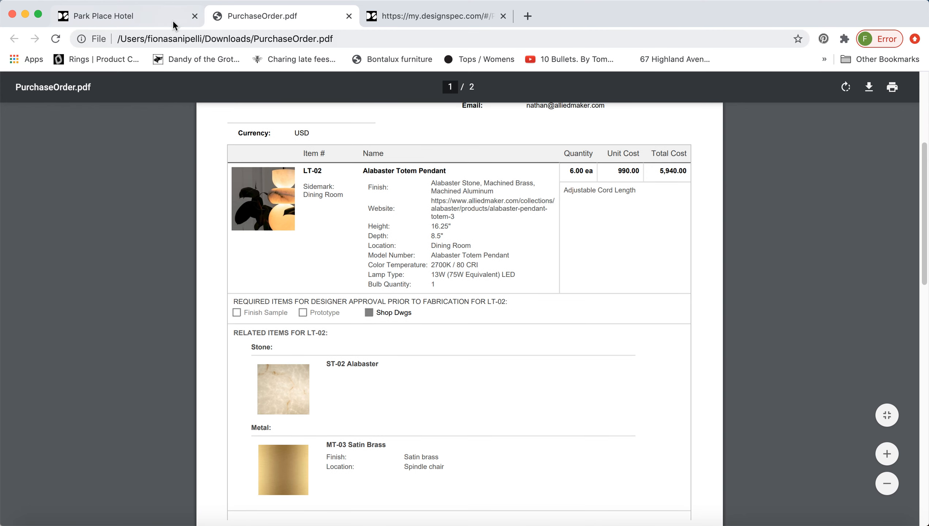
Open the Park Place Hotel project's purchasing settings, review the override options, and check them against the company-level Purchasing Setup
click(174, 23)
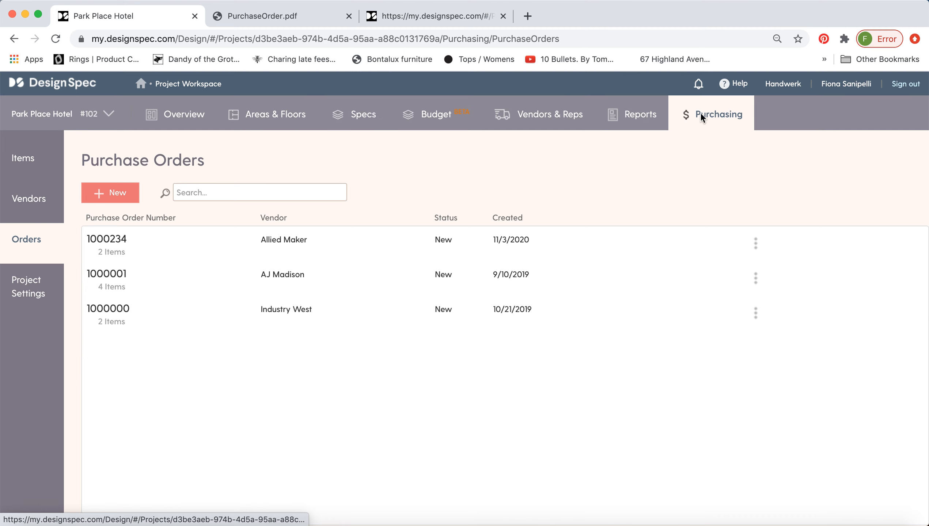
click(39, 283)
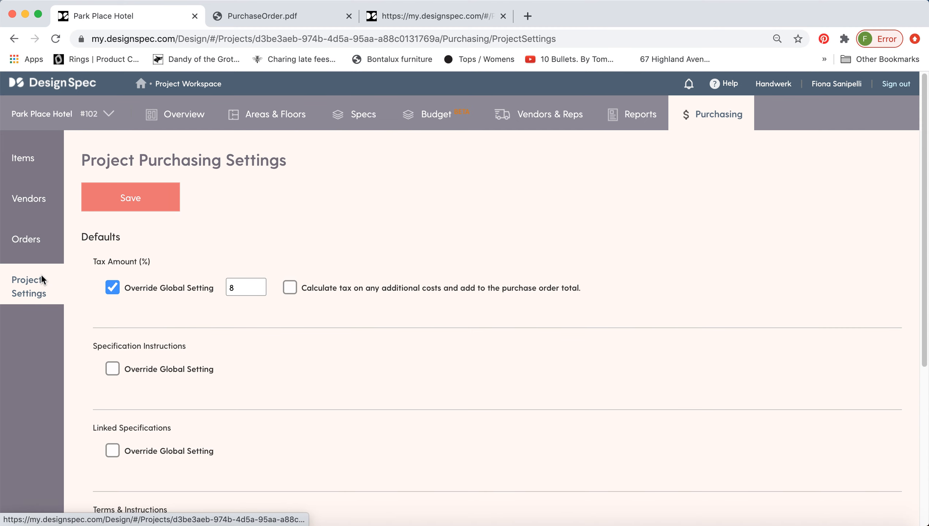
scroll(231, 321, down, 1)
scroll(231, 324, down, 1)
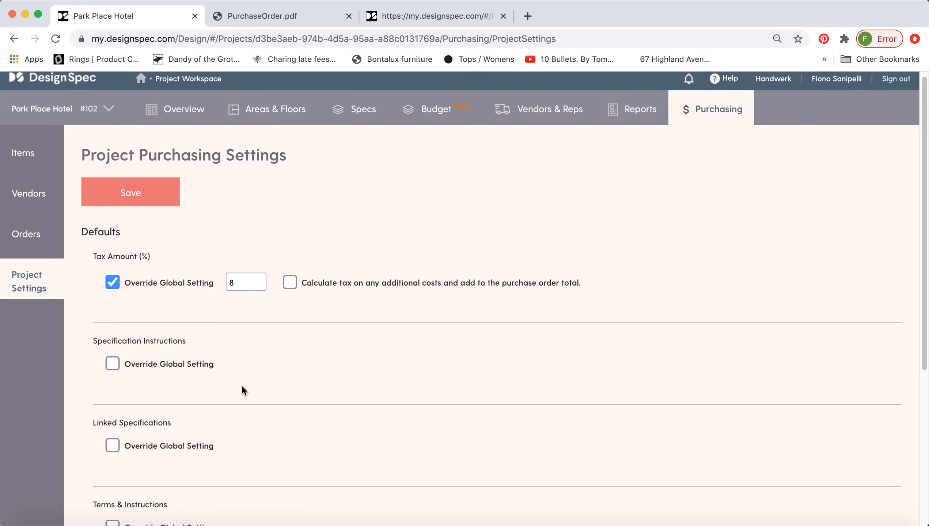
click(408, 17)
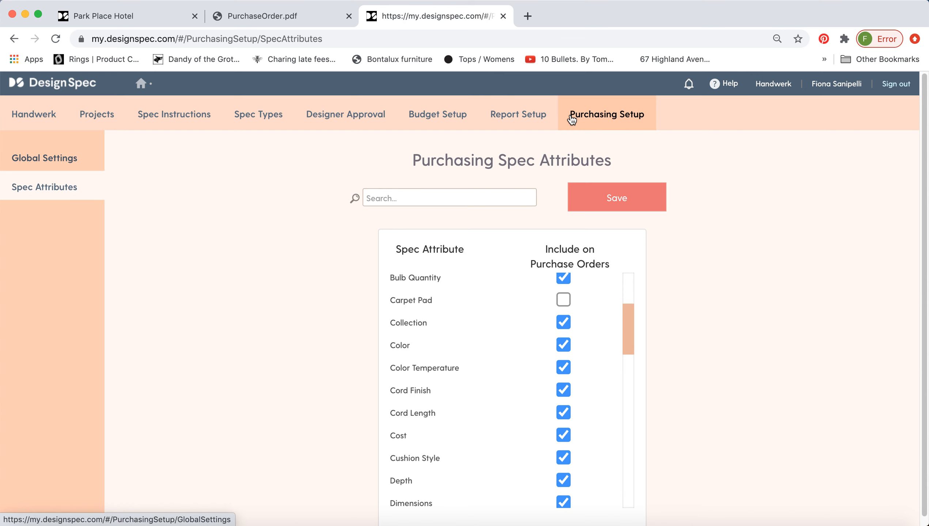
In the Park Place Hotel project settings, override the global Linked Specifications setting with linked specifications included on purchase orders, and review the remaining overrides
click(133, 16)
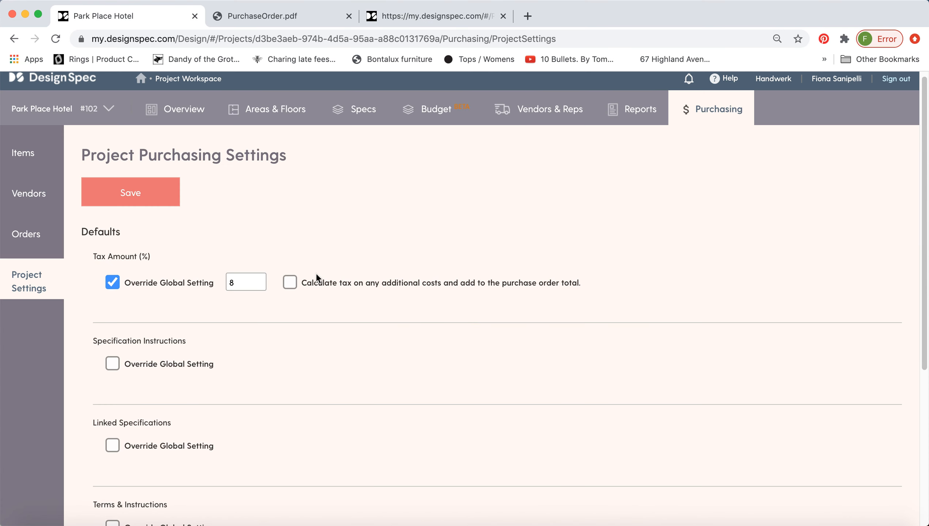
scroll(316, 275, down, 1)
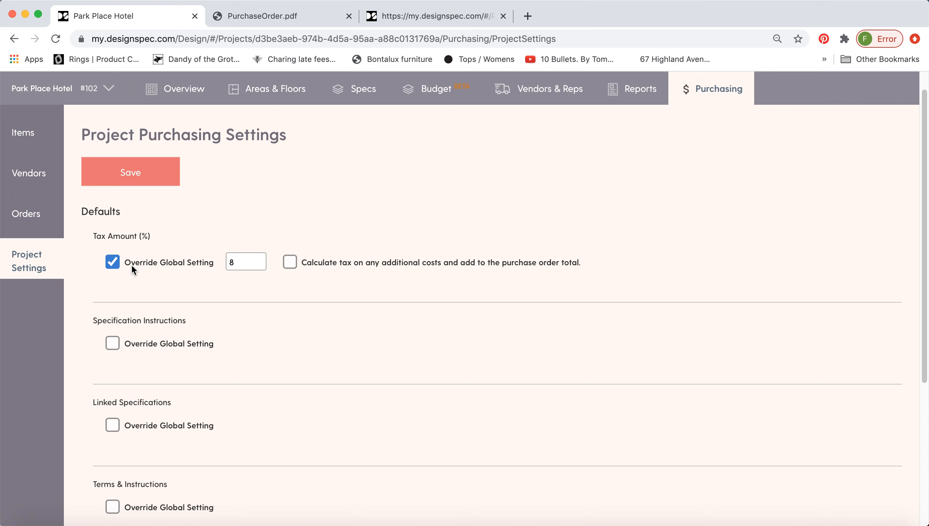
scroll(258, 311, down, 2)
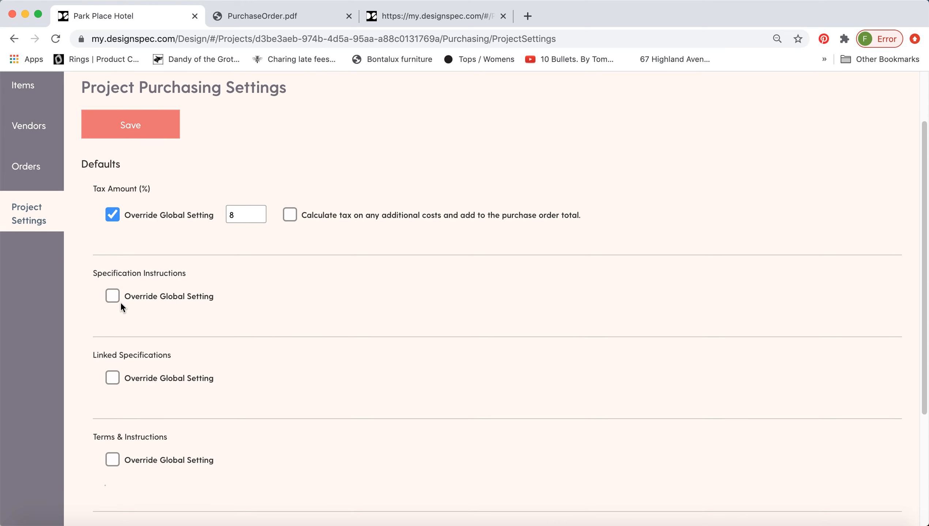
click(112, 379)
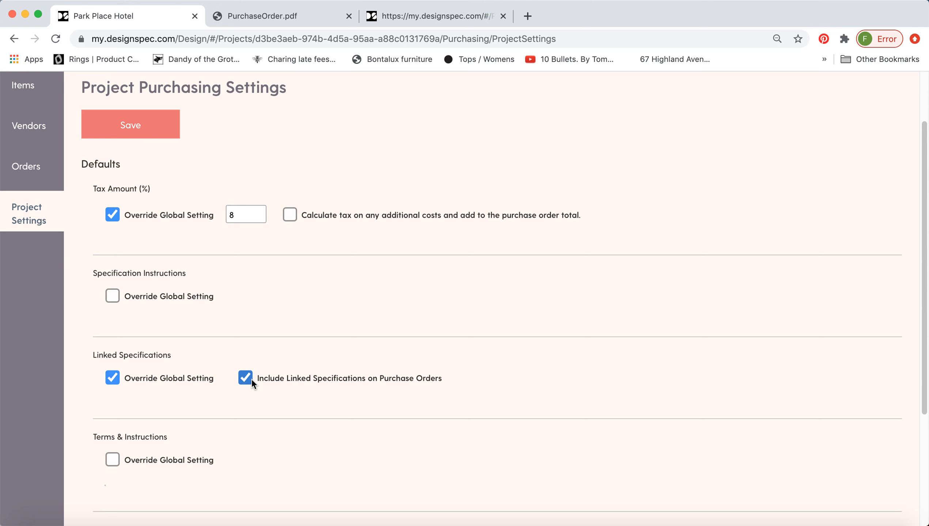
scroll(398, 340, down, 2)
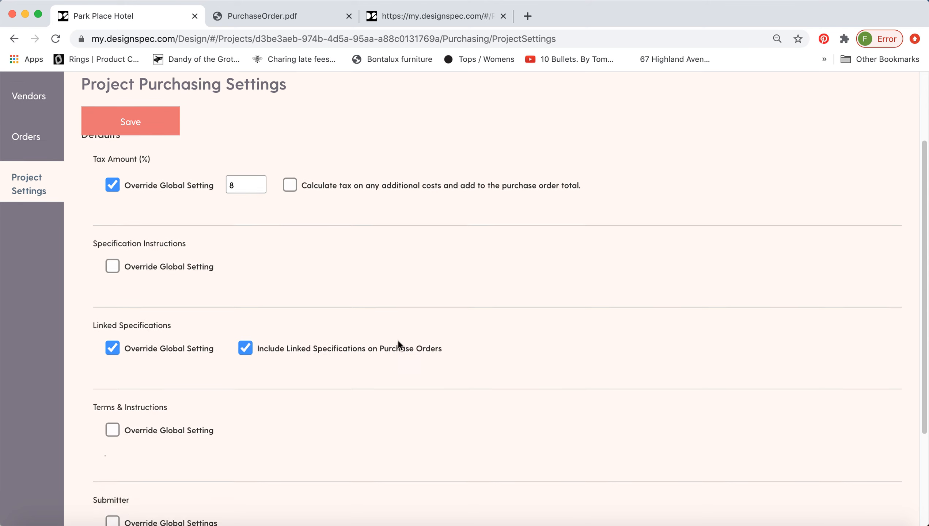
scroll(395, 340, down, 2)
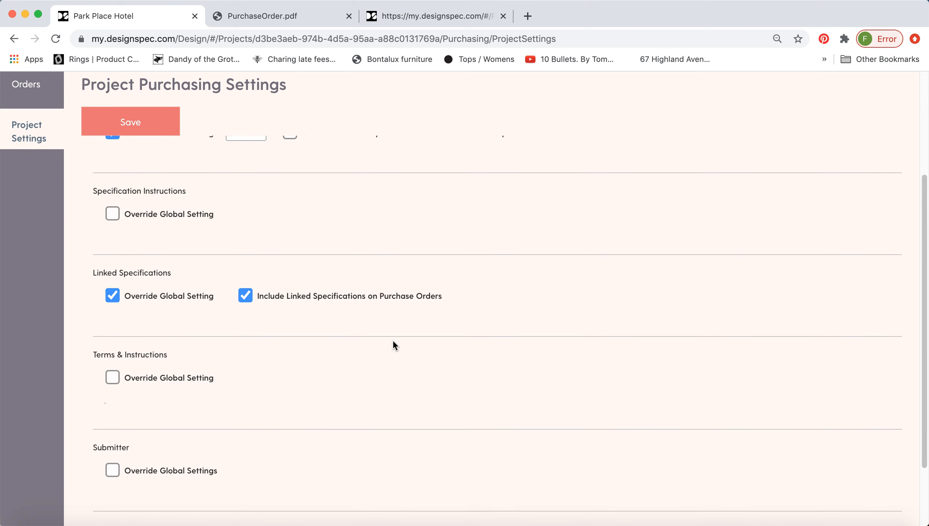
scroll(393, 340, up, 4)
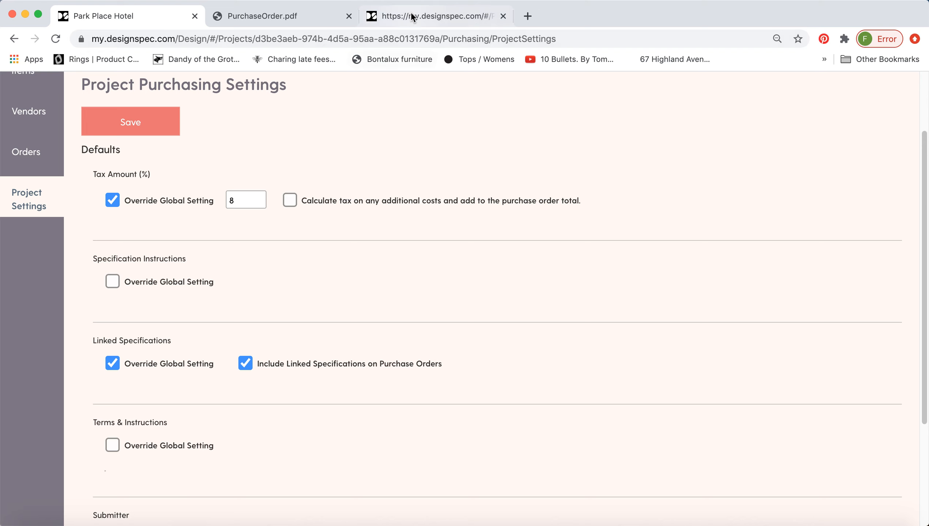
scroll(318, 168, up, 4)
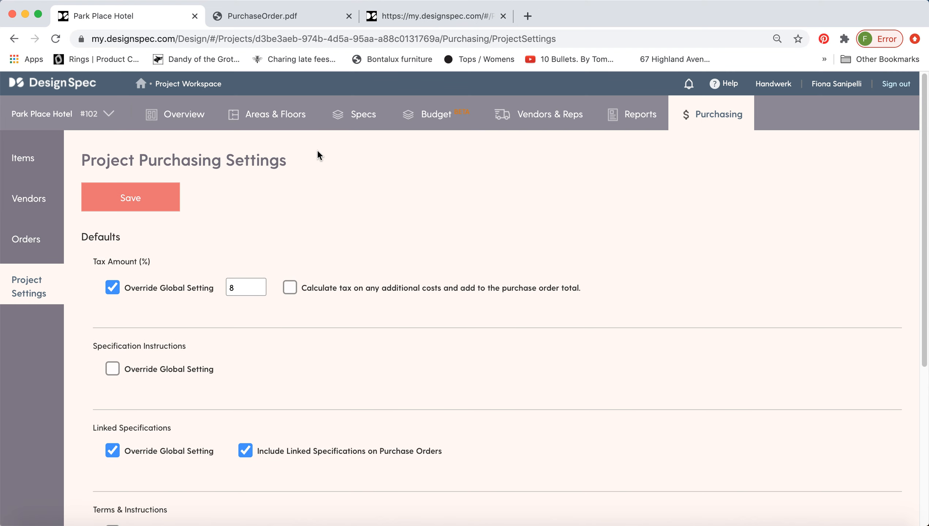